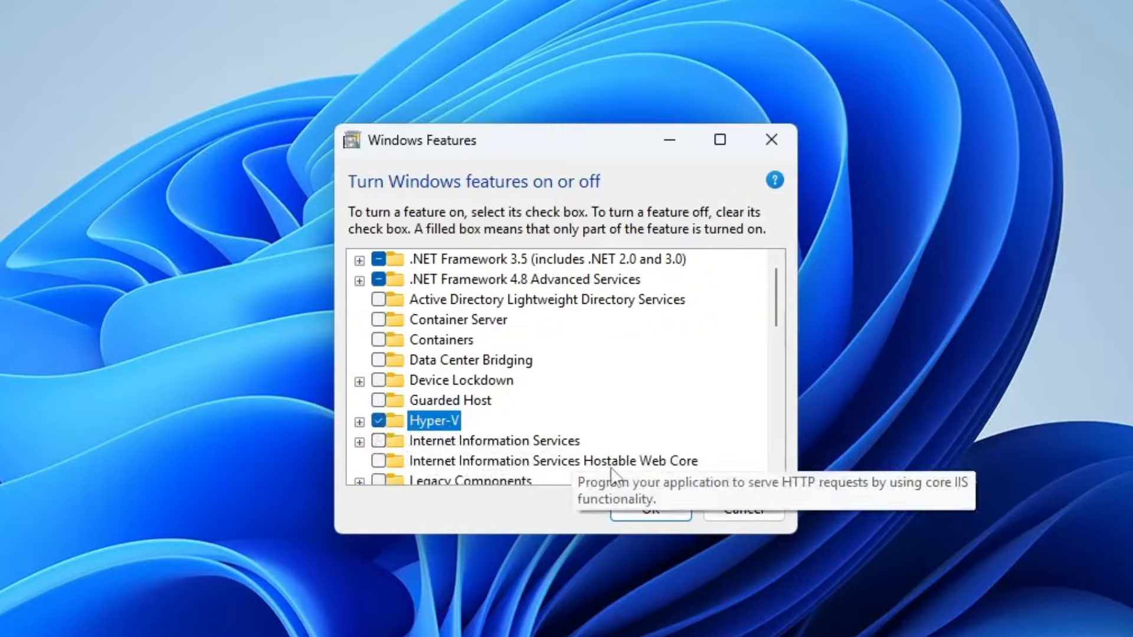
- Apply the Windows feature selection with Hyper-V enabled and restart the PC to finish installing it
click(642, 504)
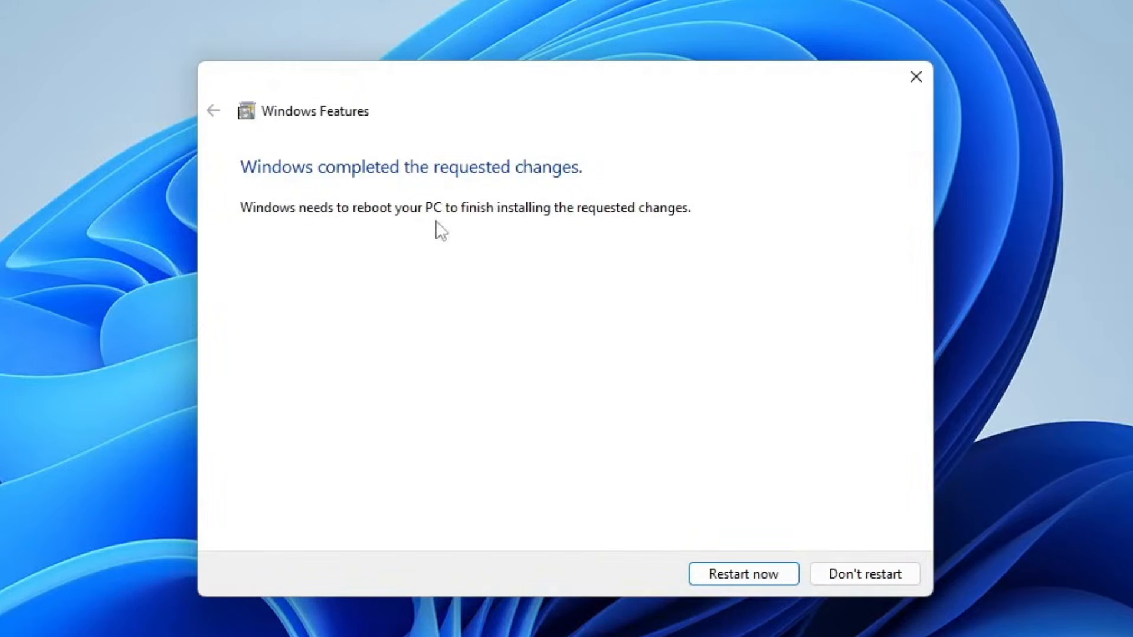
click(744, 575)
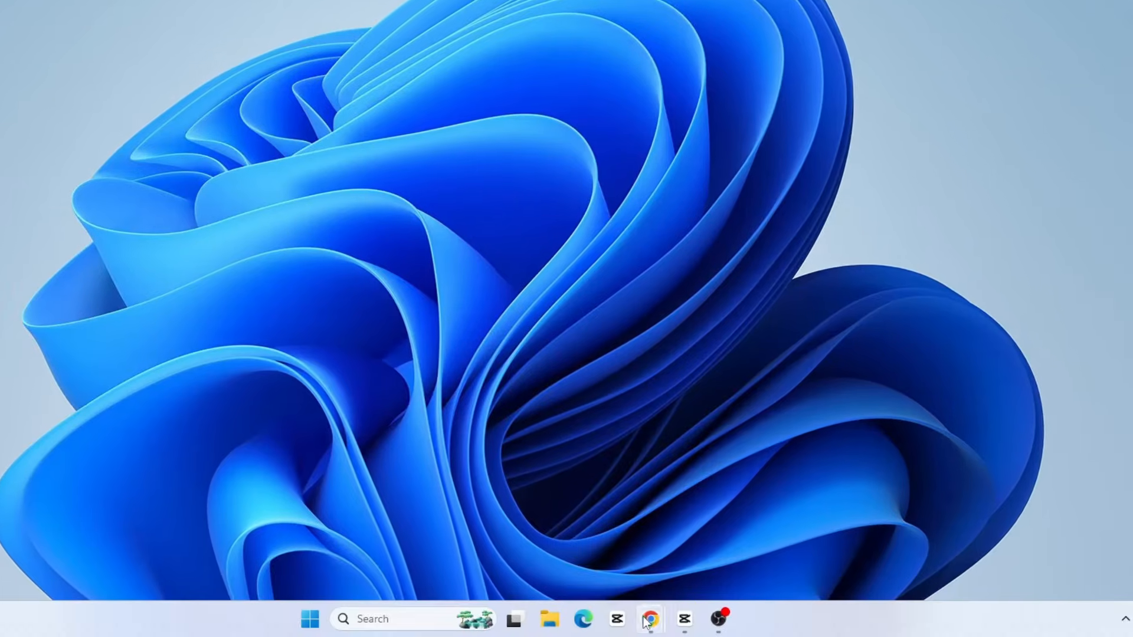
- In Chrome, search Google for "android studio download" and open the Android Studio Download result on developer.android.com
mouse_move(651, 619)
click(726, 549)
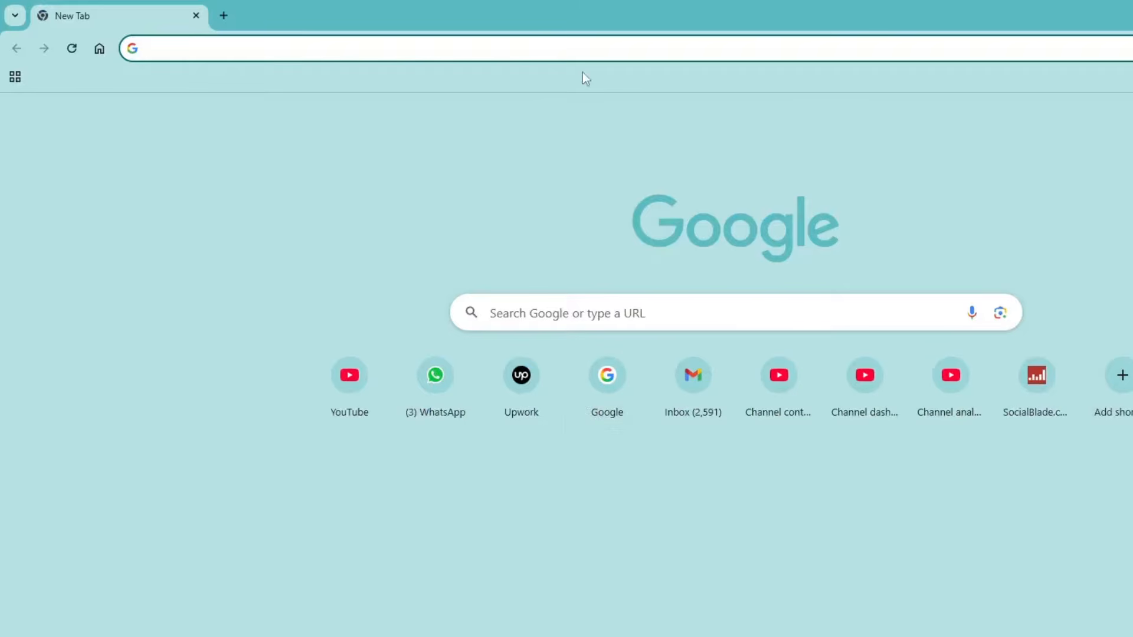
click(574, 52)
text(android studio d)
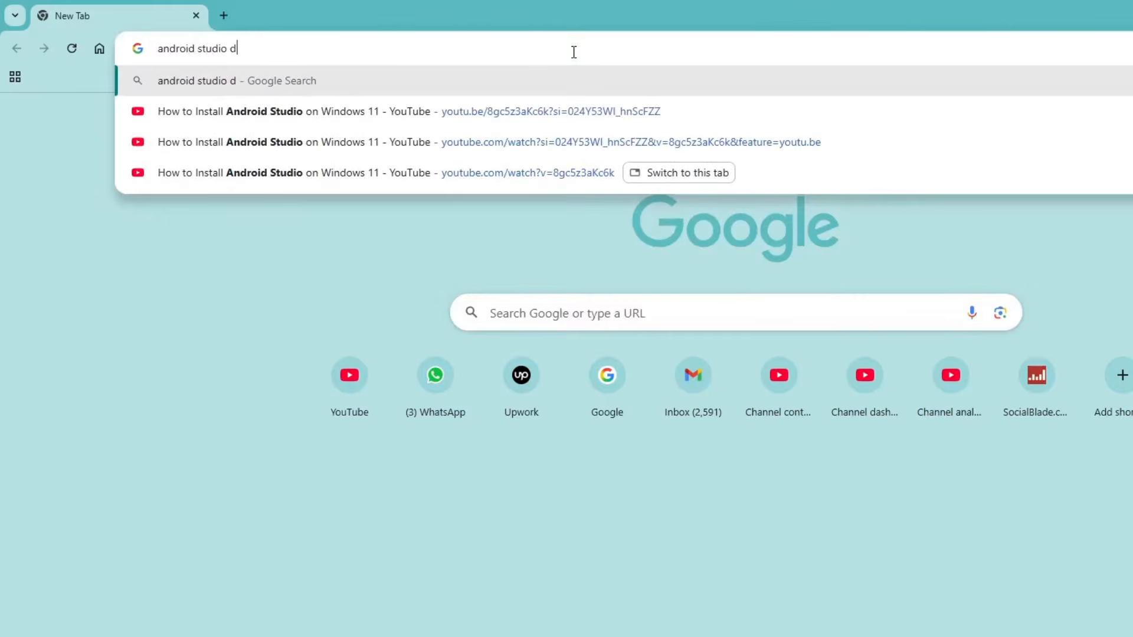
text(ownload)
key(Return)
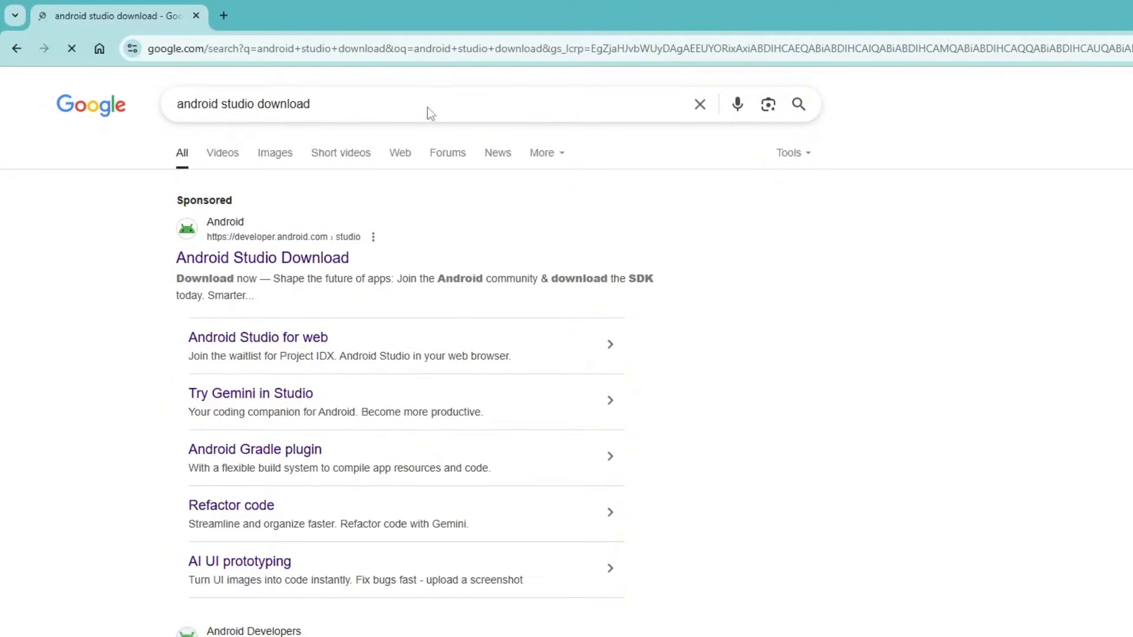
click(258, 261)
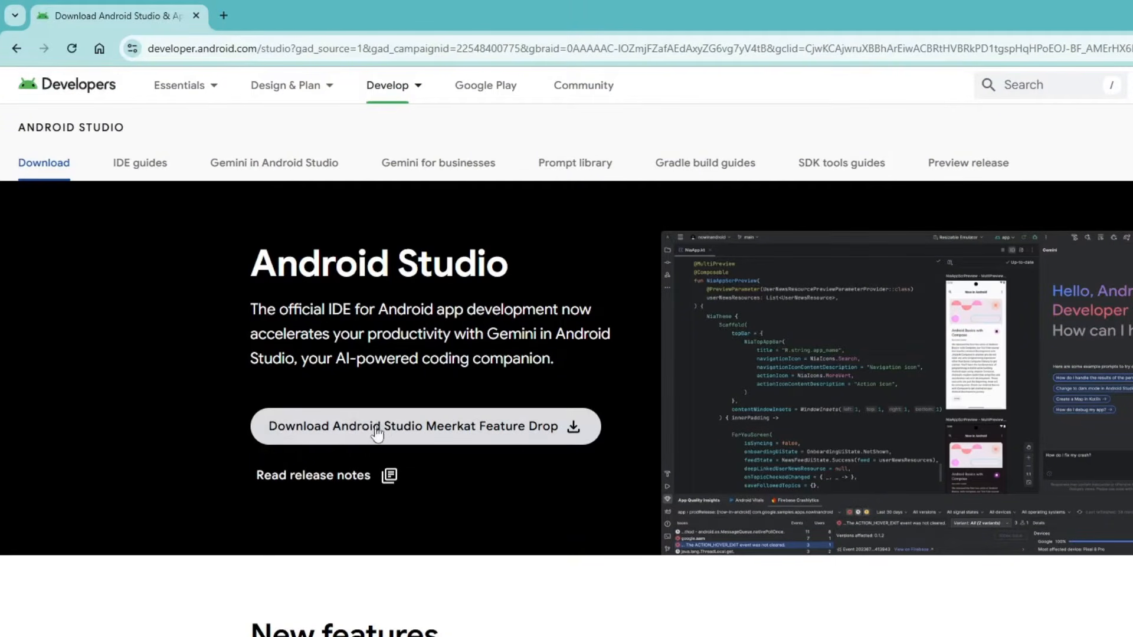
- Agree to the terms and conditions and download Android Studio Meerkat Feature Drop | 2024.3.2 Patch 1 for Windows
click(410, 431)
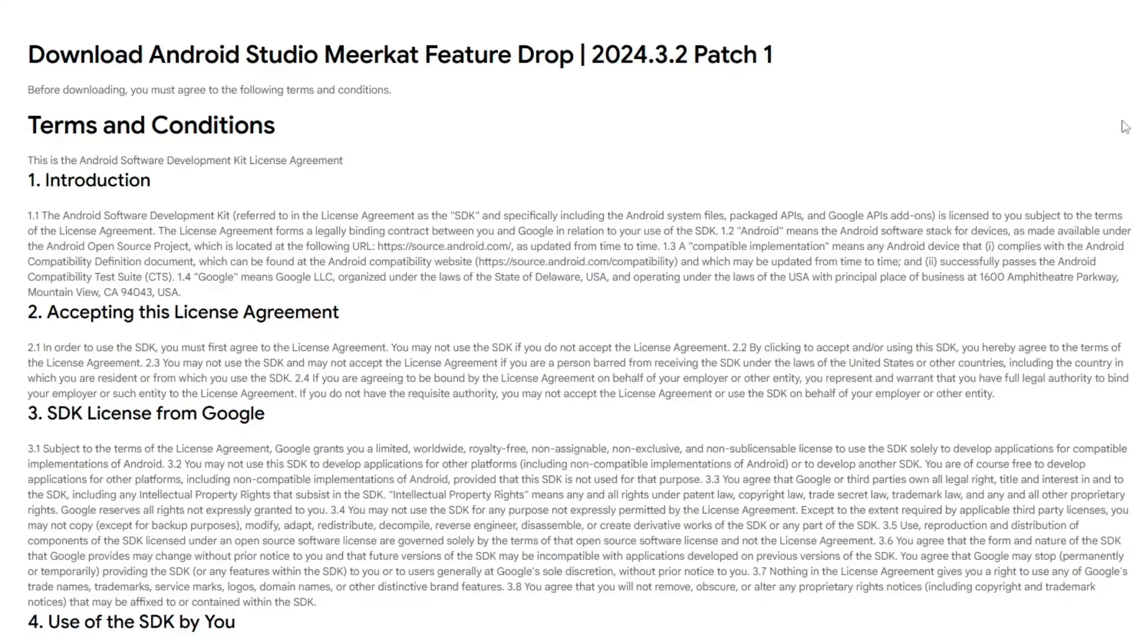
scroll(1053, 601, down, 15)
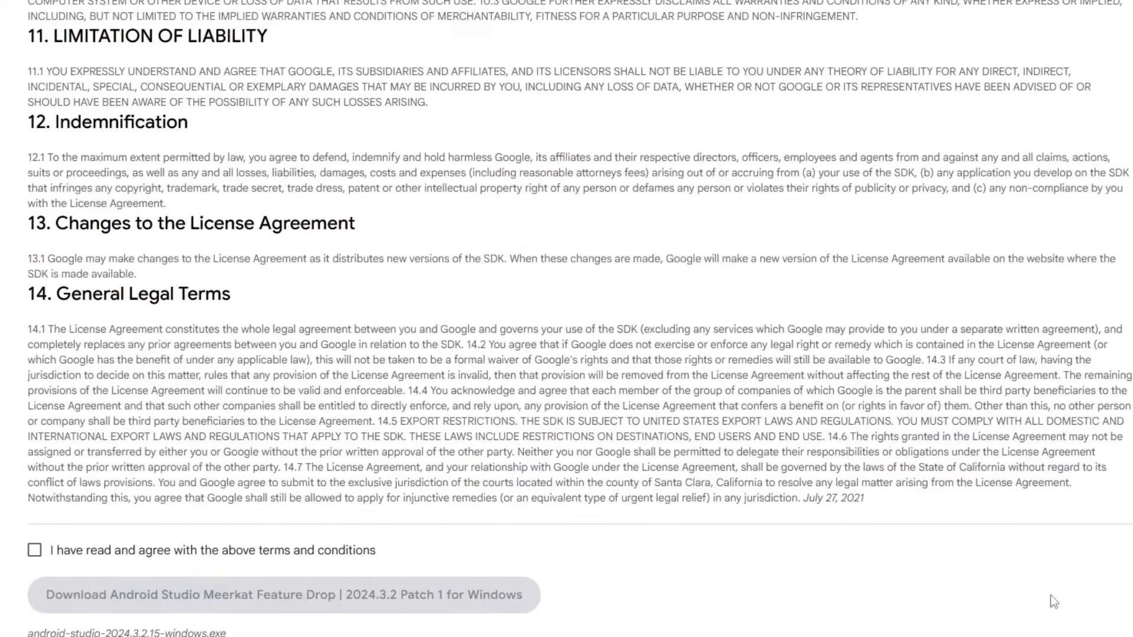
click(50, 553)
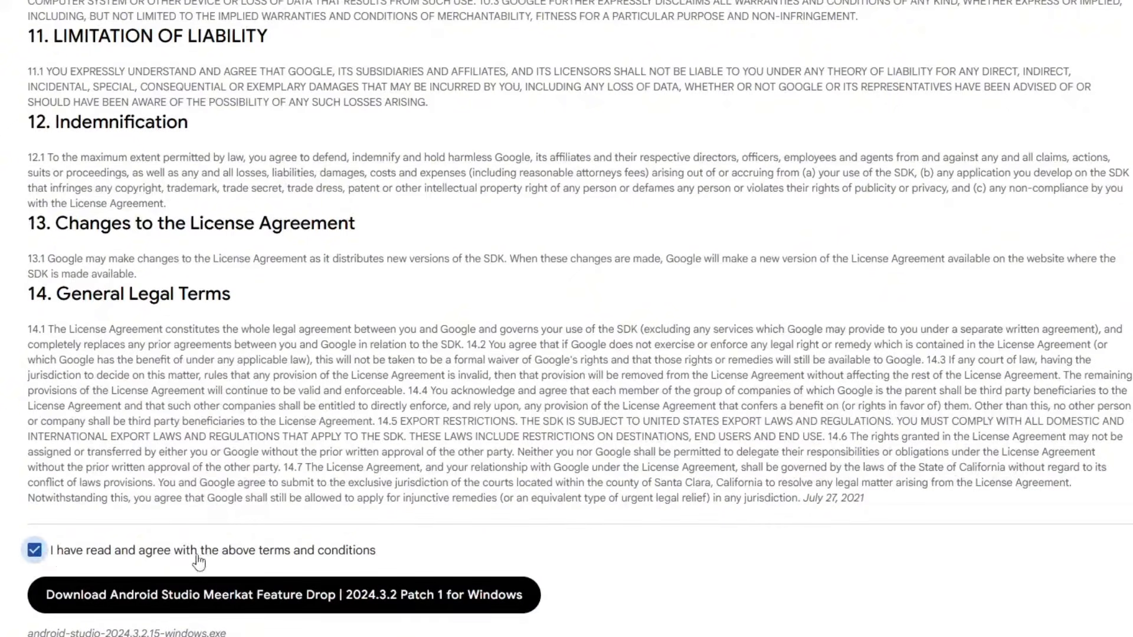
click(261, 595)
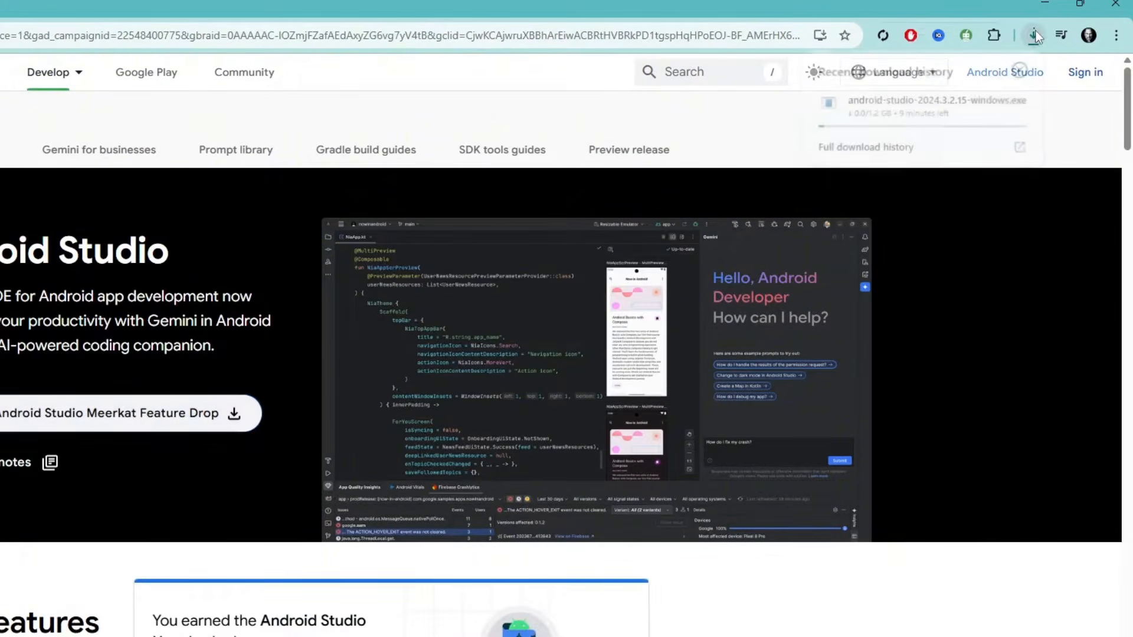
- Open the downloaded android-studio-2024.3.2.15-windows.exe and allow it to run
click(1035, 35)
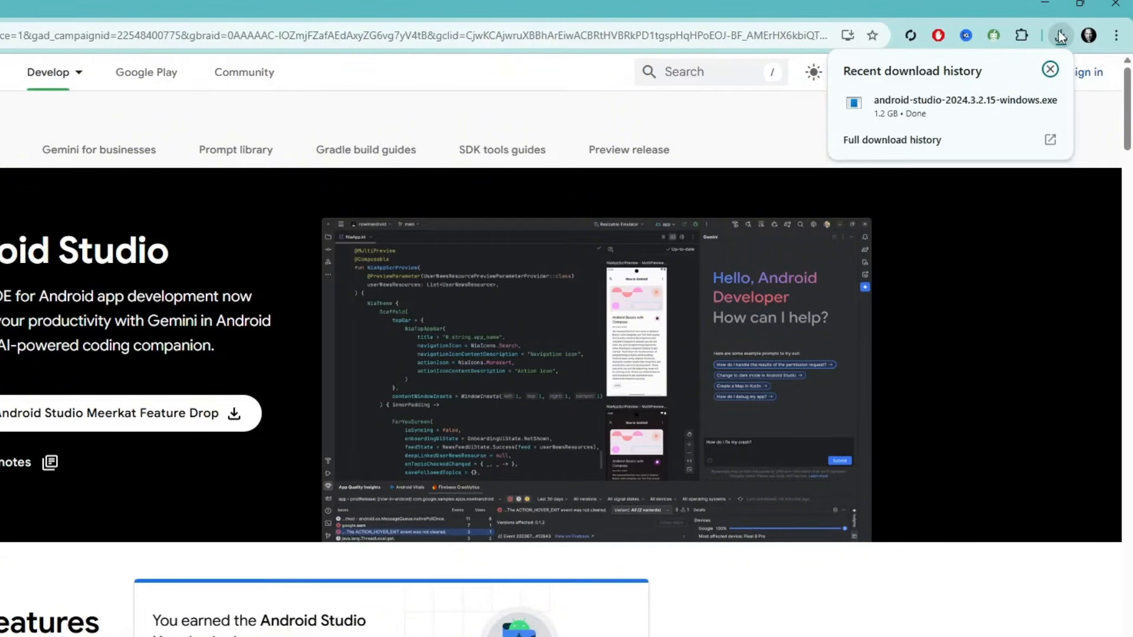
right_click(950, 105)
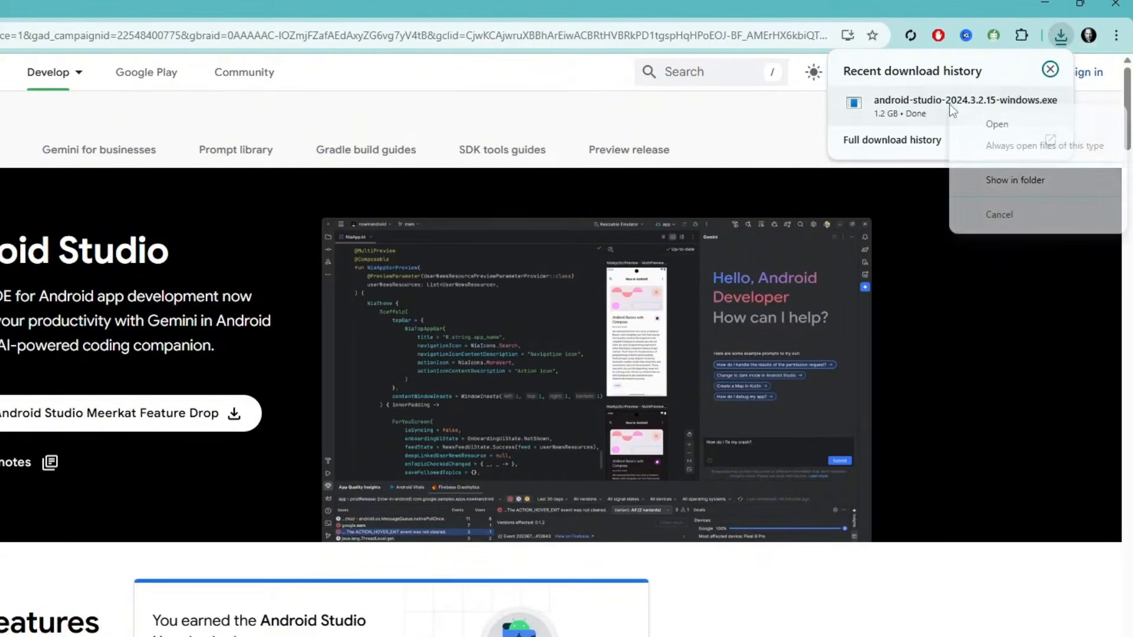
click(1036, 121)
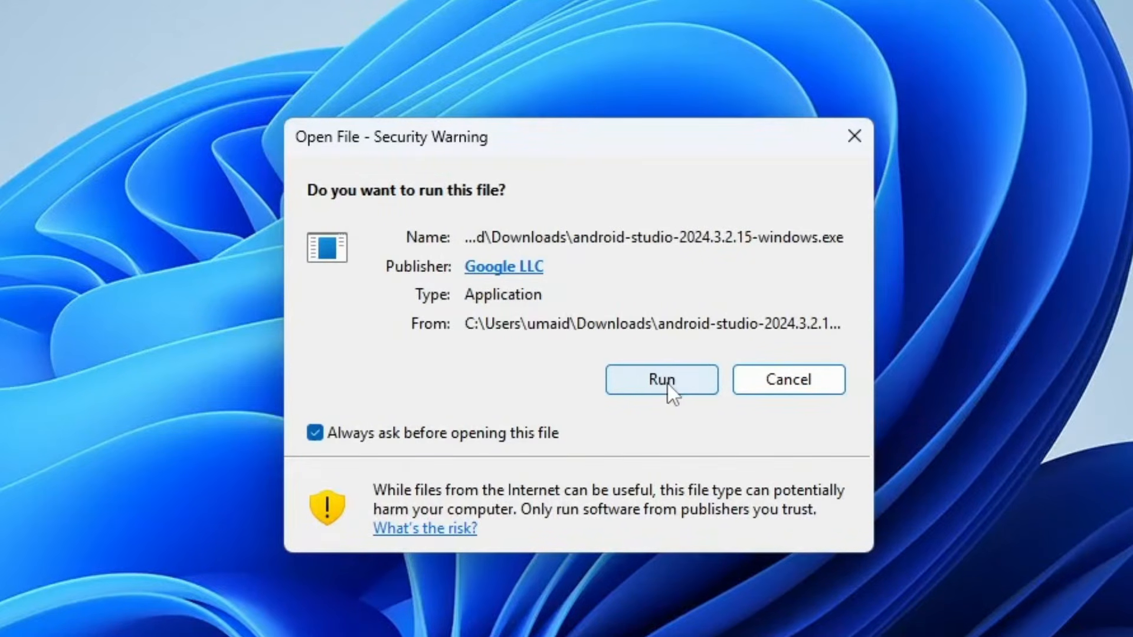
click(668, 383)
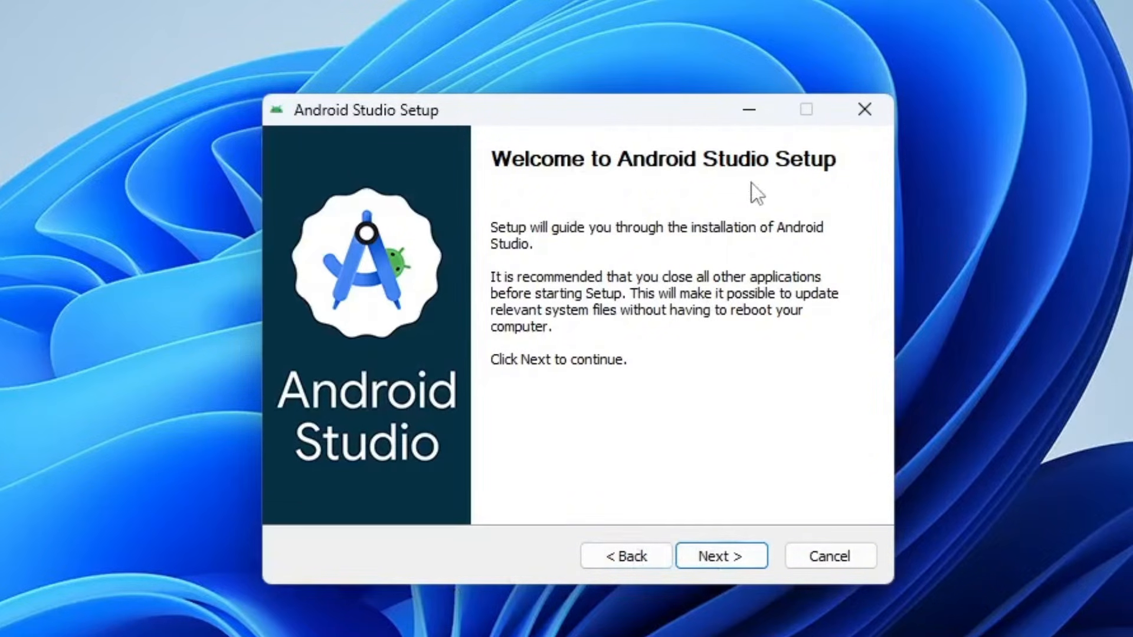
- Install Android Studio with Android Virtual Device, keeping the default installation location and the Android Studio Start Menu folder, and show the installation details
click(713, 556)
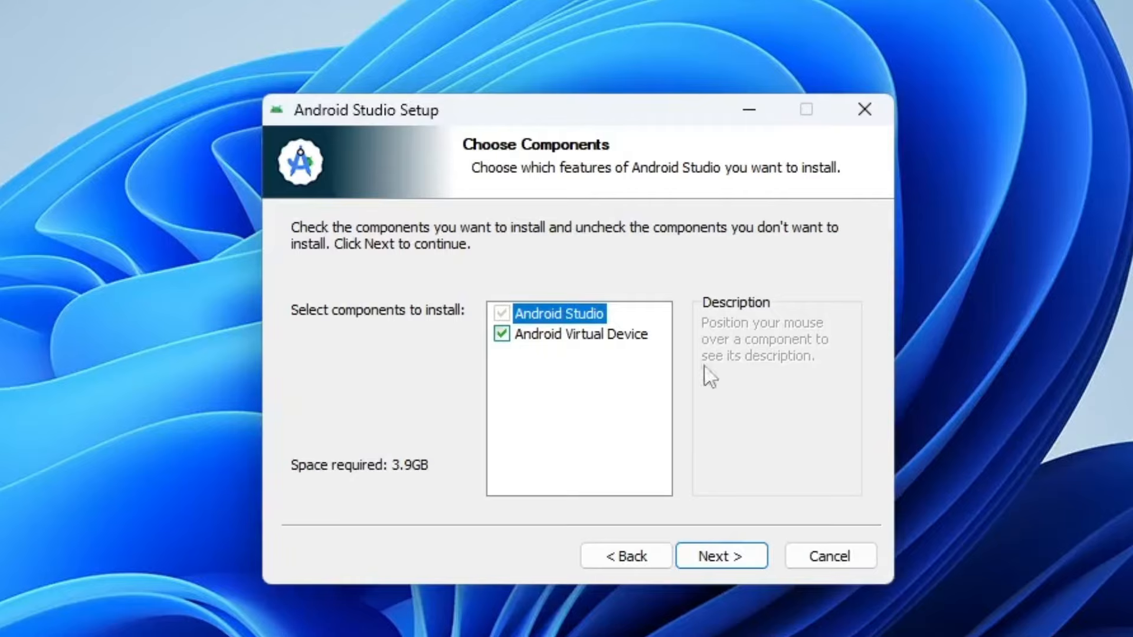
mouse_move(527, 322)
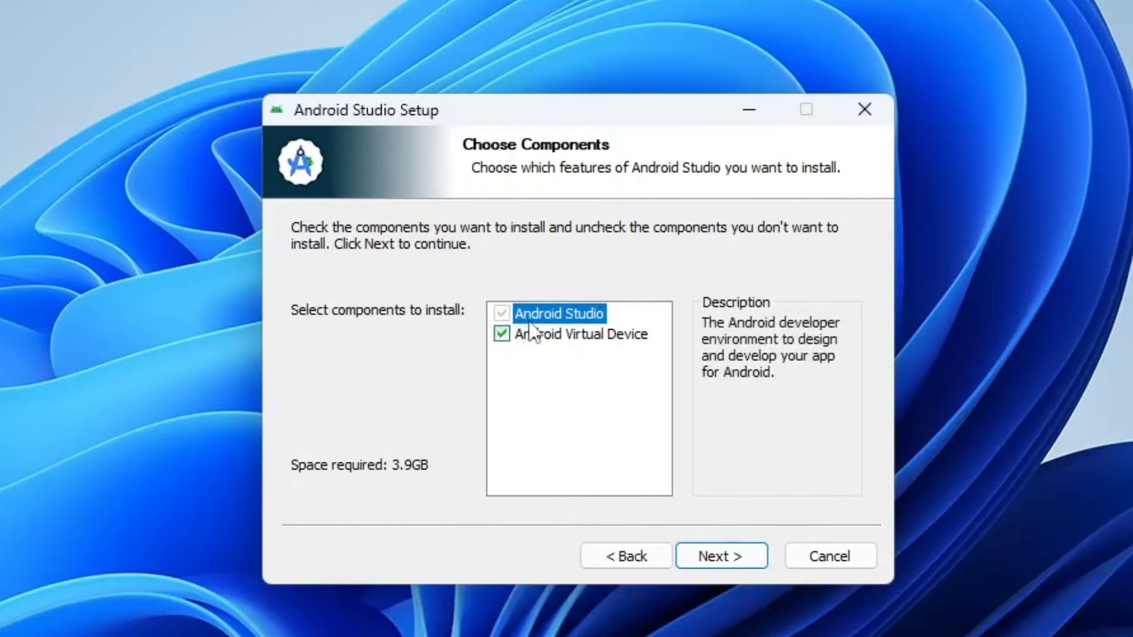
mouse_move(553, 340)
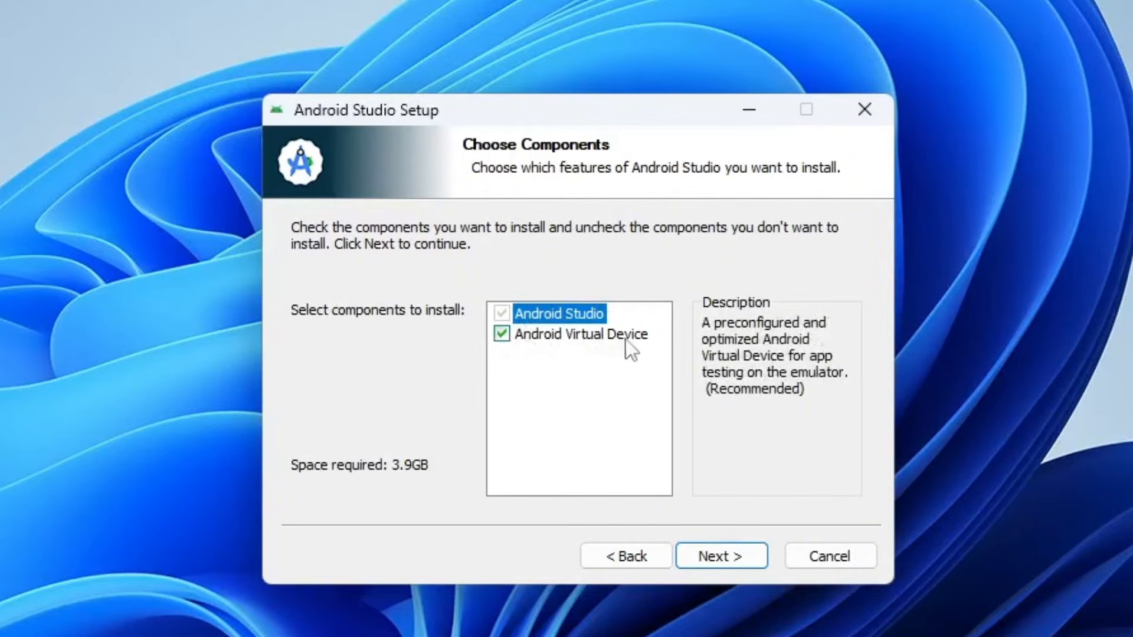
click(719, 558)
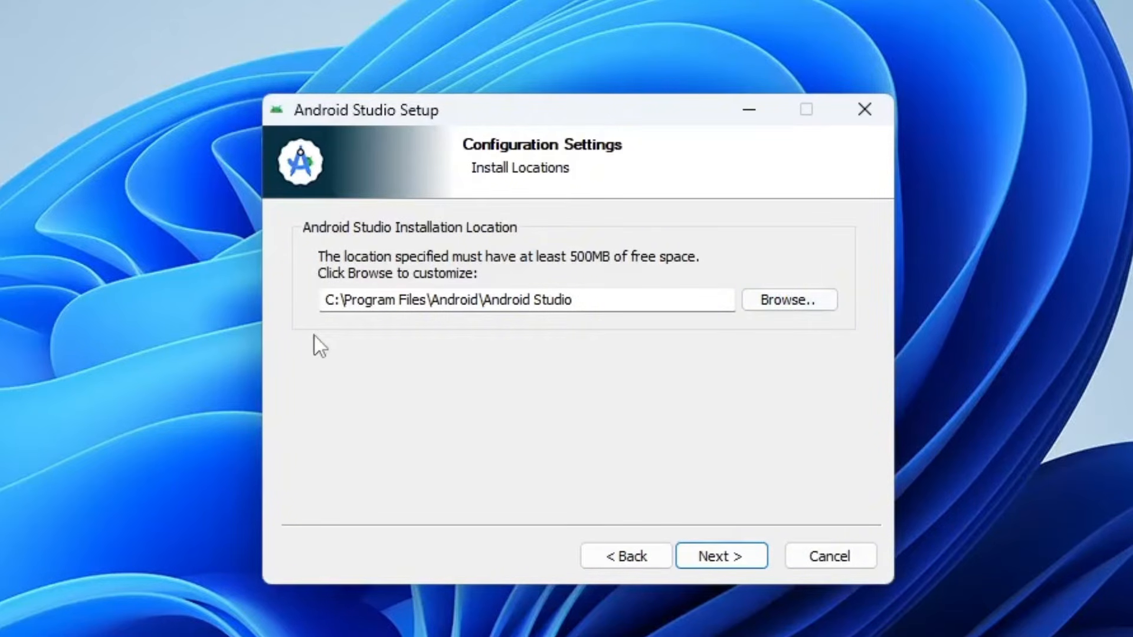
click(724, 559)
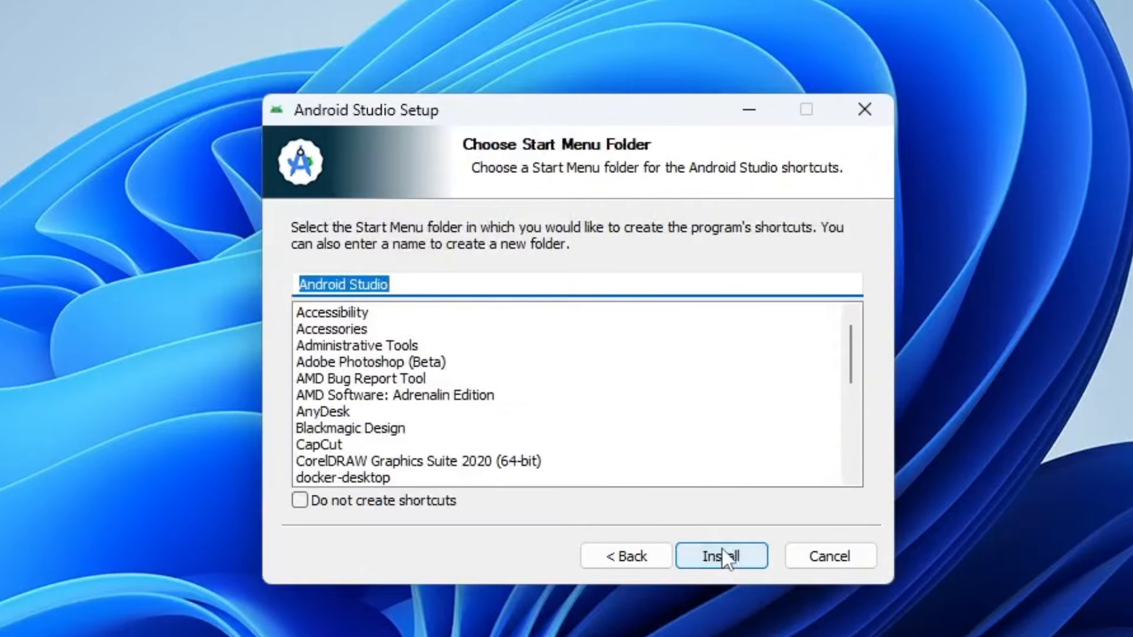
click(722, 554)
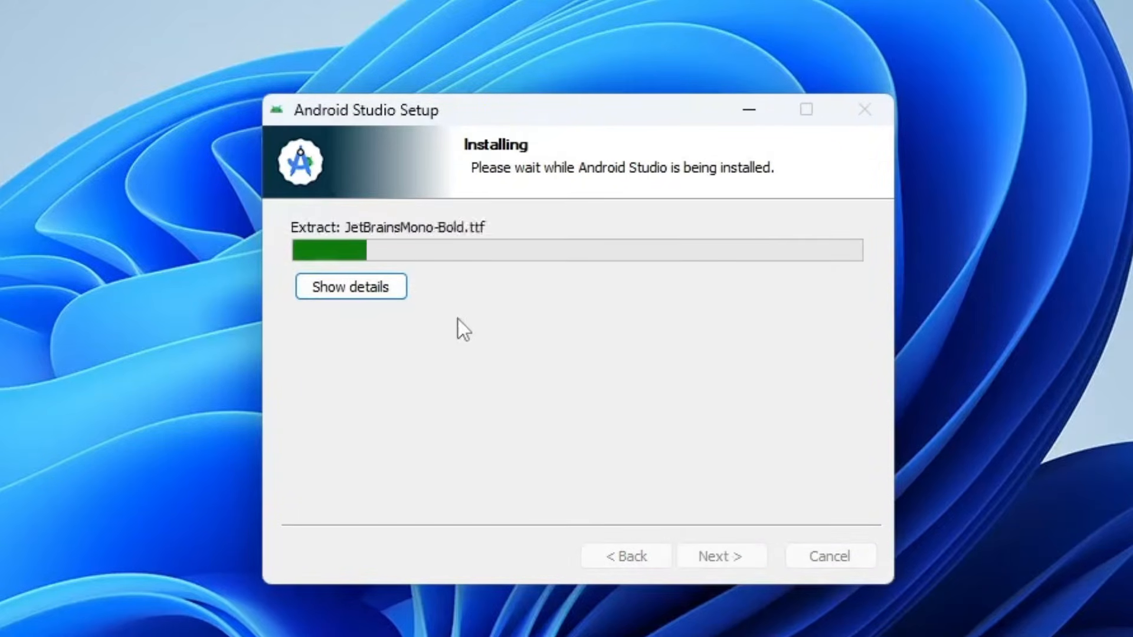
click(350, 287)
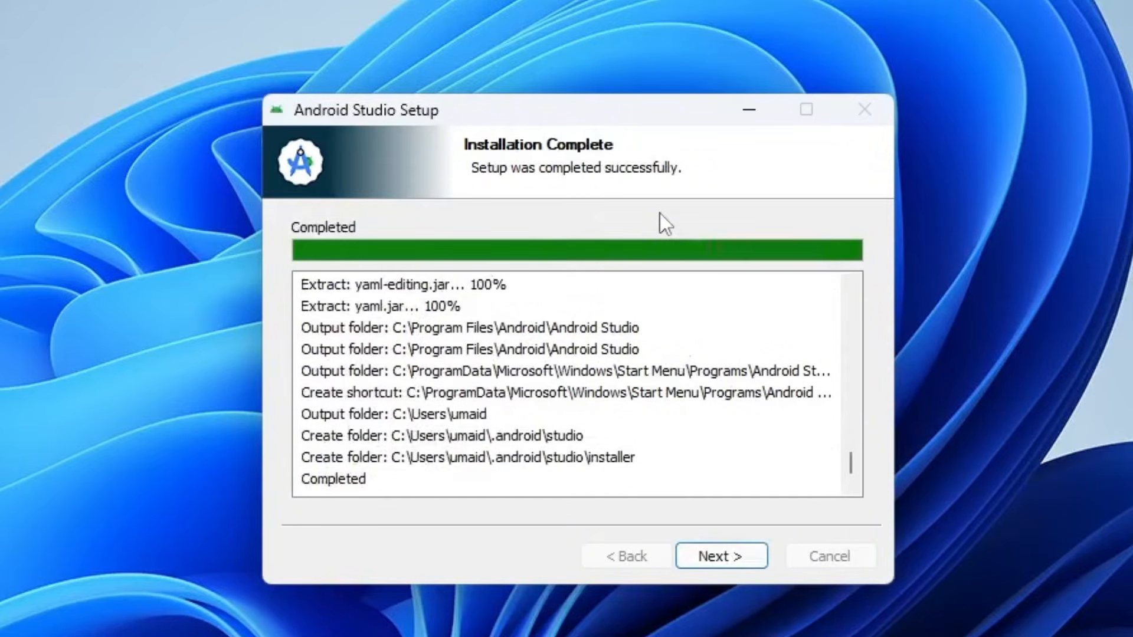
- Finish the installer with Start Android Studio enabled and decline sending usage statistics to Google
click(721, 559)
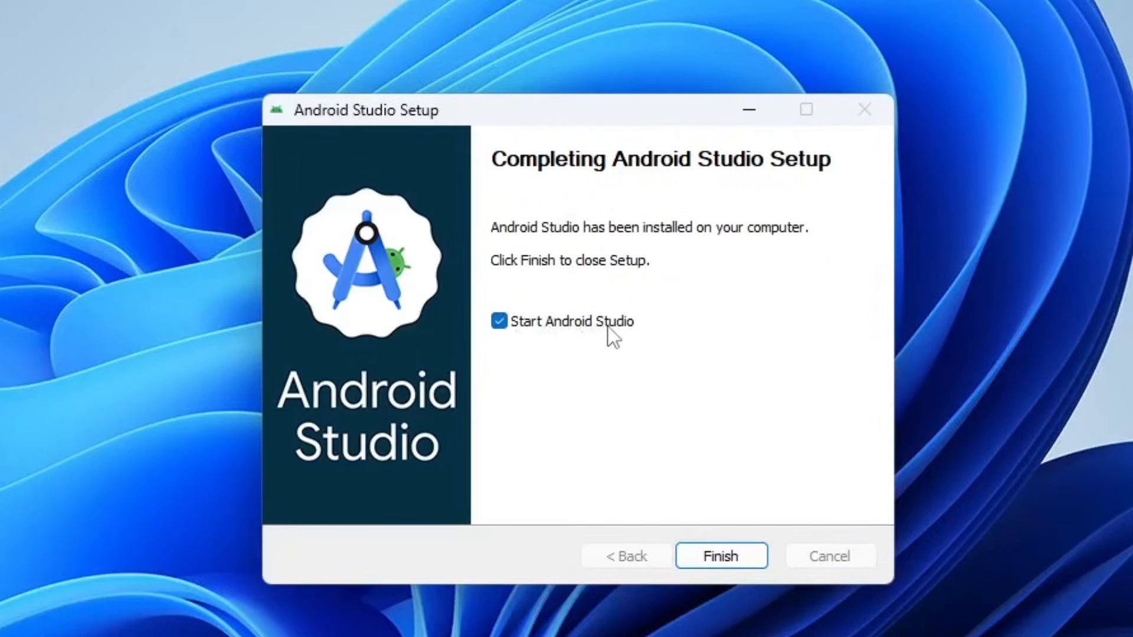
click(717, 555)
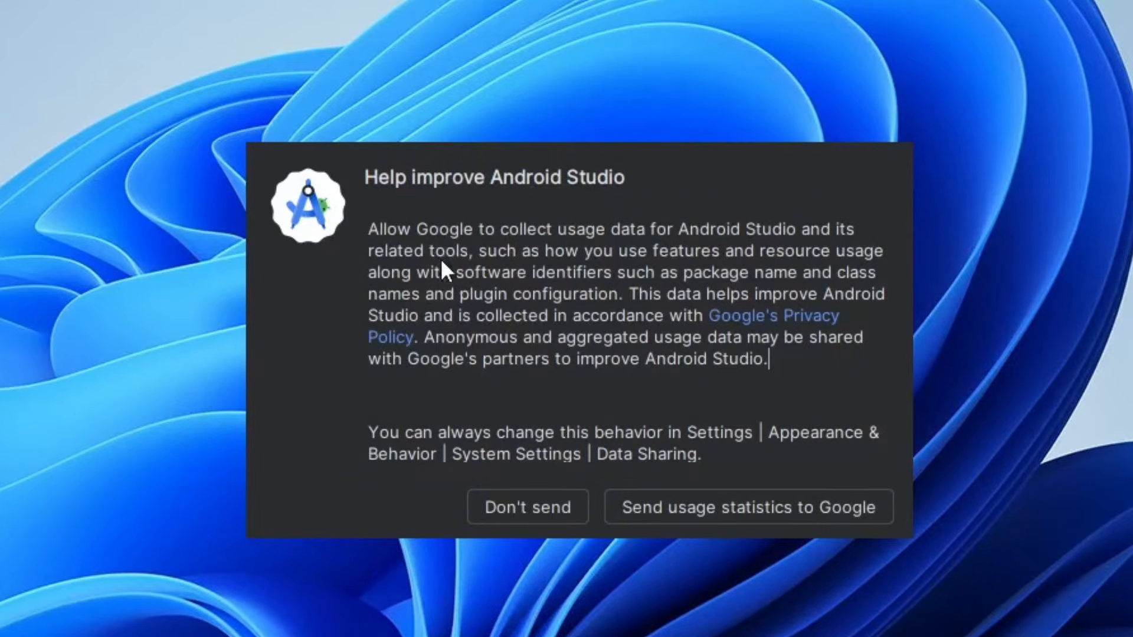
click(518, 511)
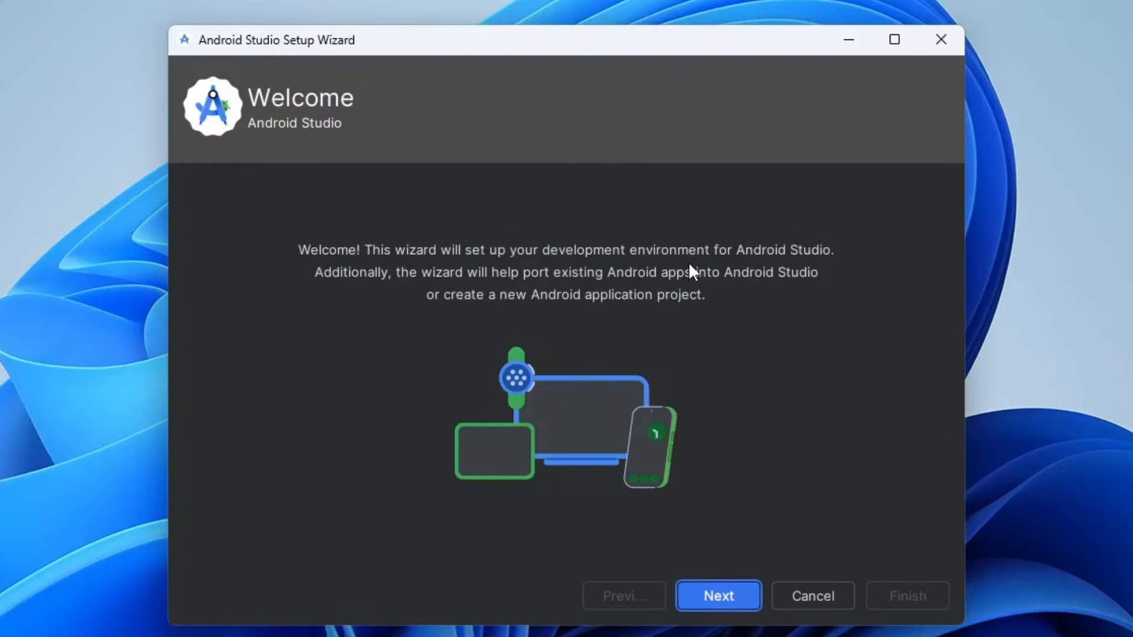
- Choose the Standard install type in the setup wizard and review the SDK components listed for download
click(716, 598)
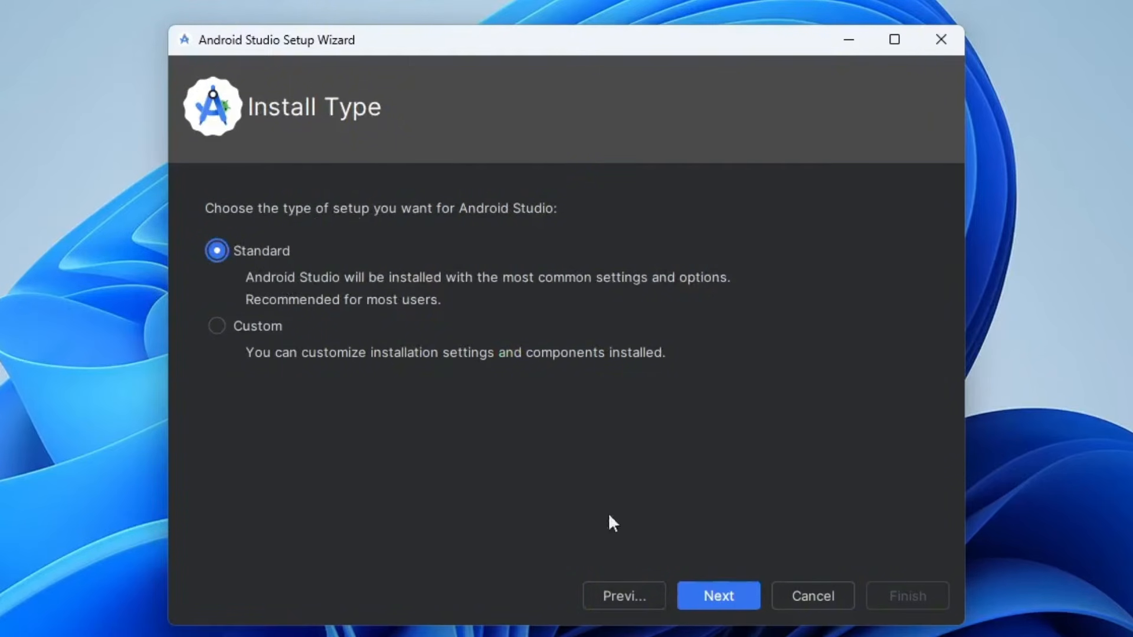
click(719, 598)
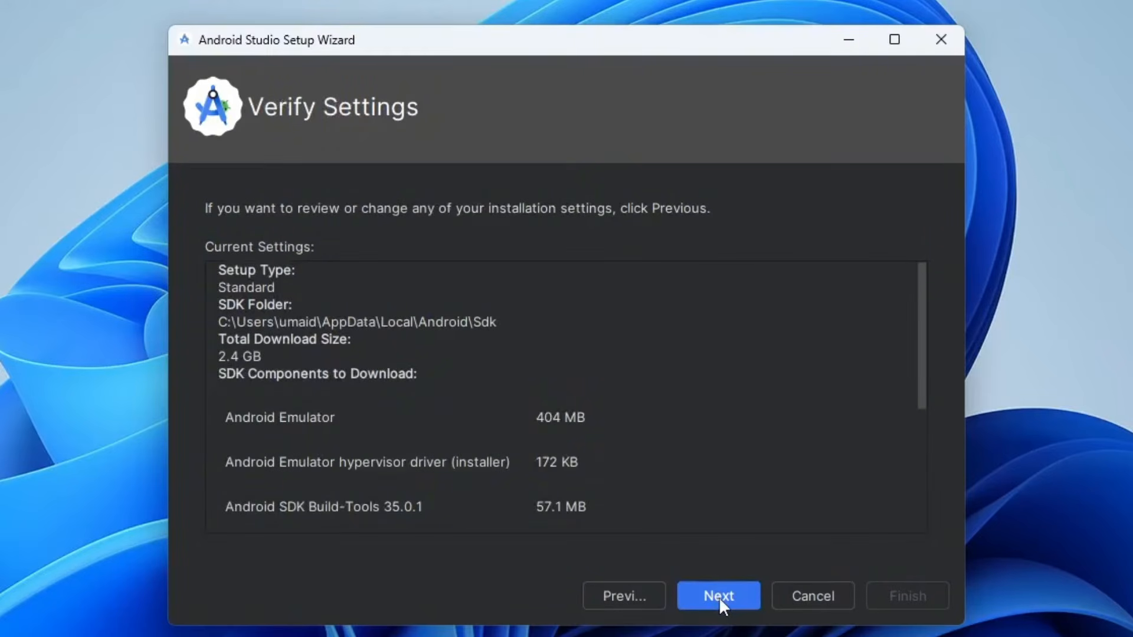
drag(924, 299, 903, 466)
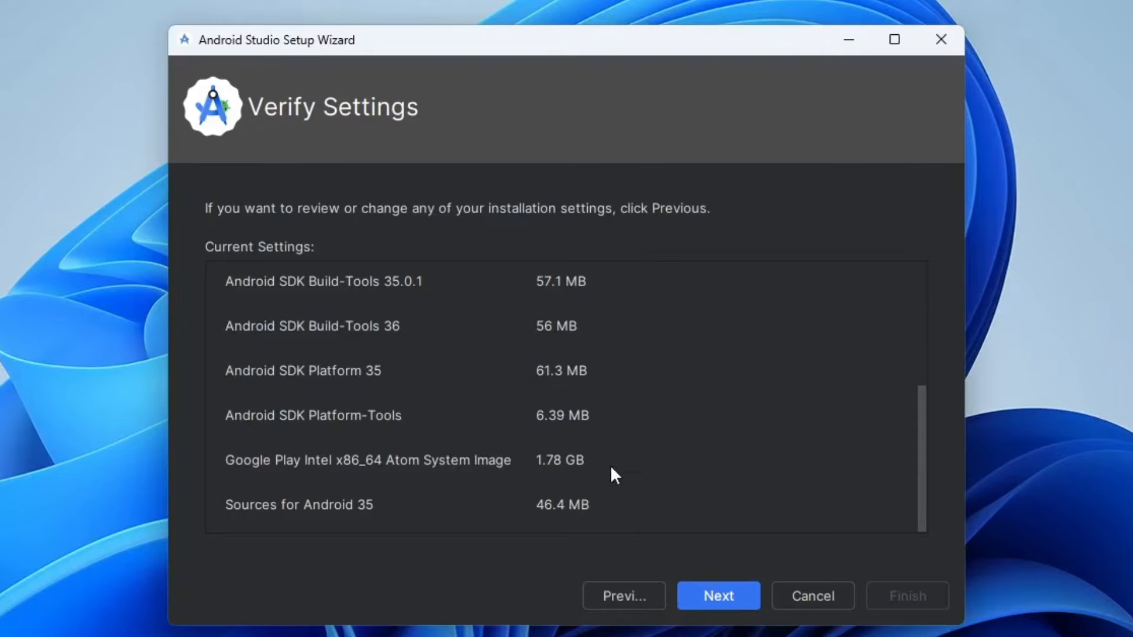
click(719, 596)
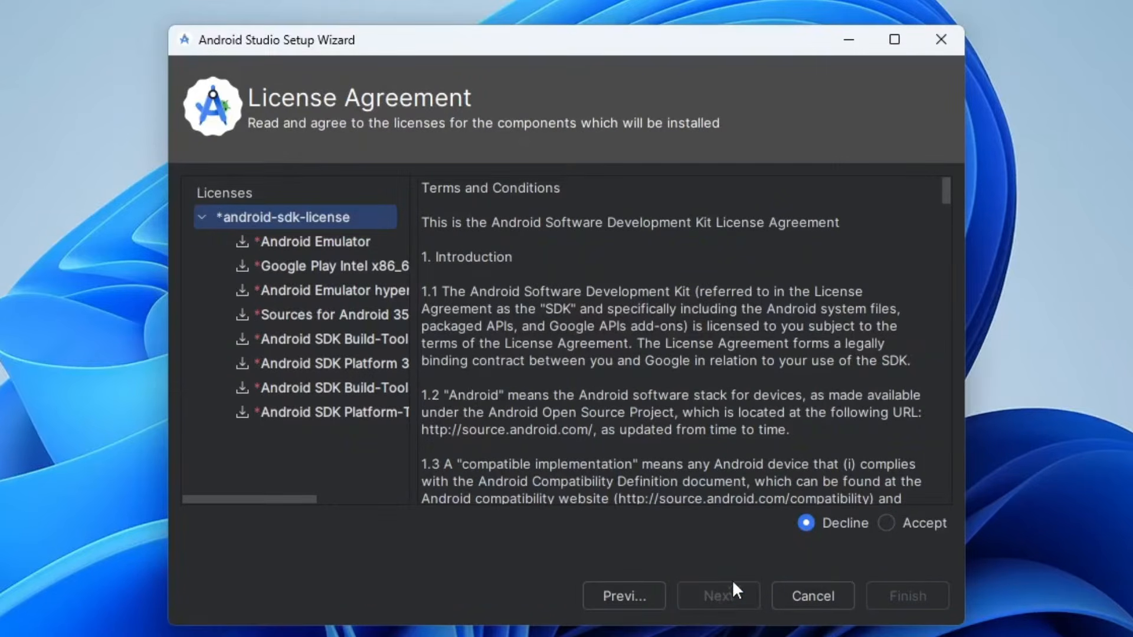
- Accept the android-sdk-license, download the SDK components with details shown, and finish the setup wizard
click(886, 524)
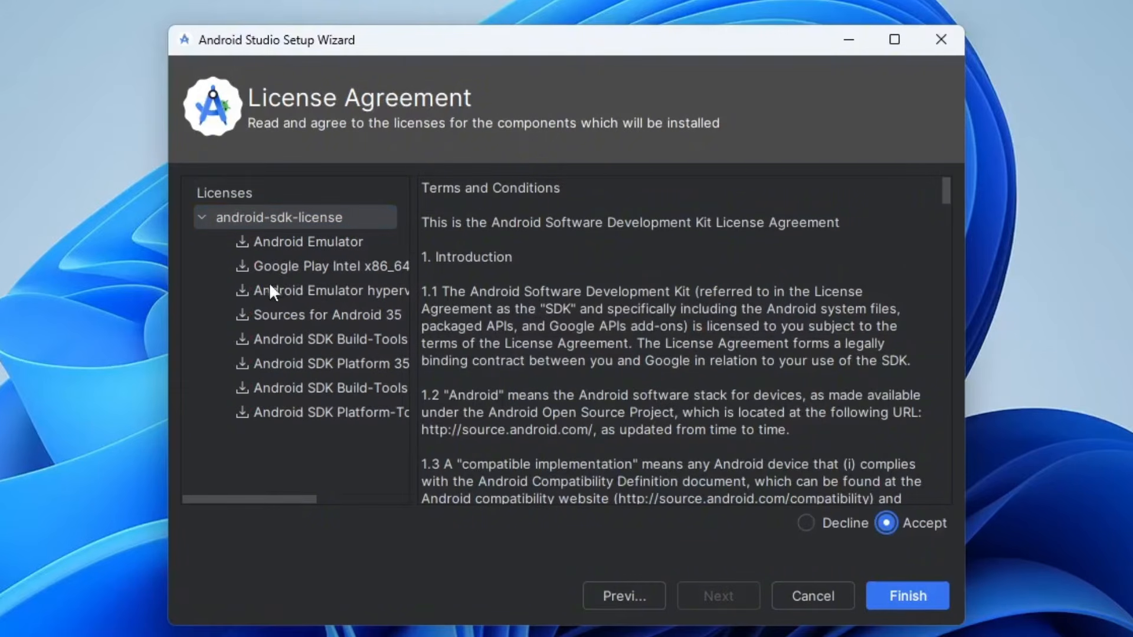
click(891, 598)
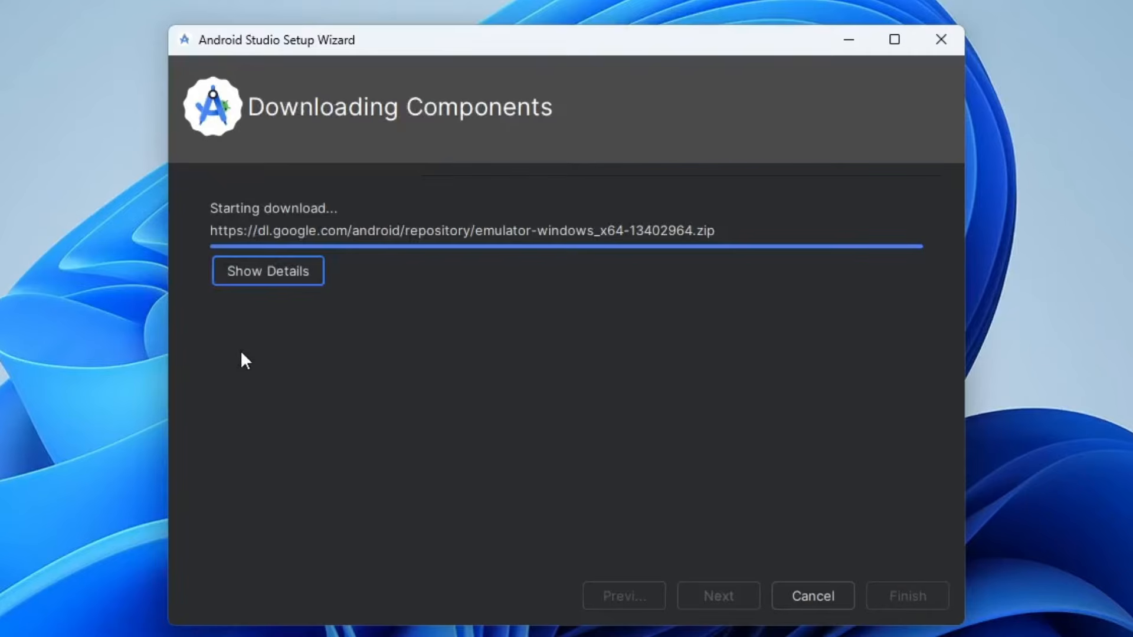
click(257, 272)
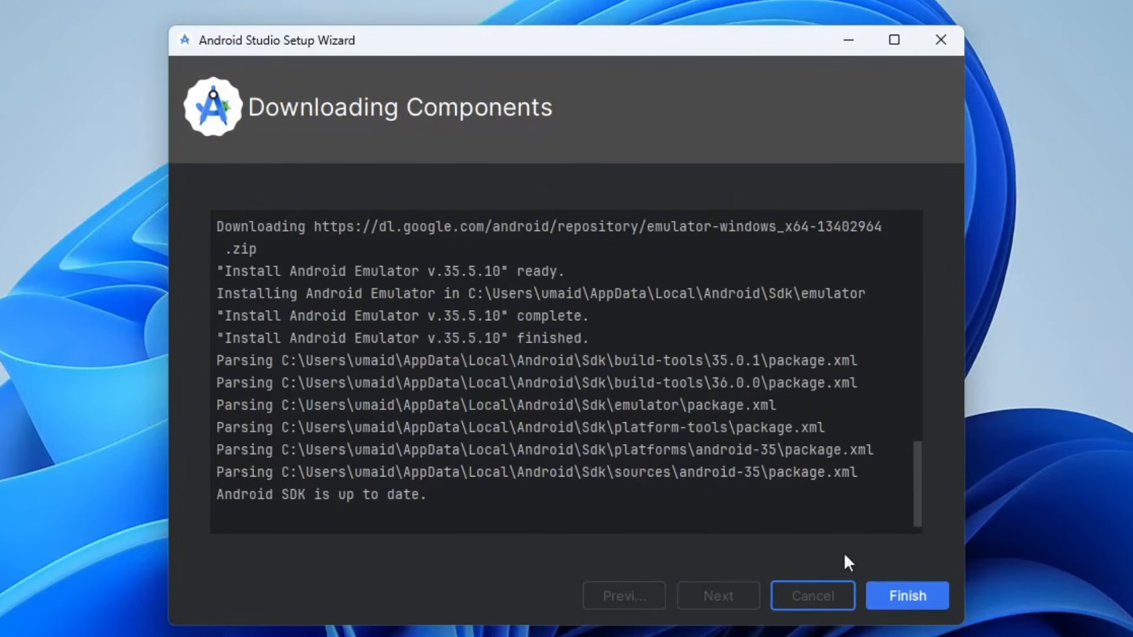
click(908, 593)
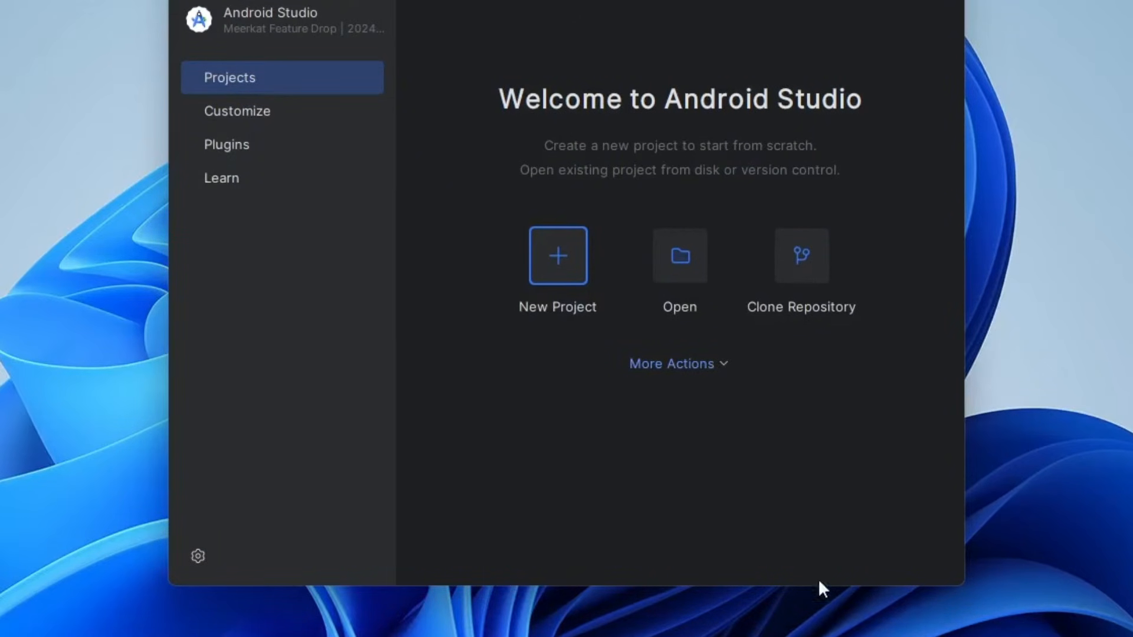
- Examine the available themes in the Customize settings, keeping the Dark theme
click(262, 113)
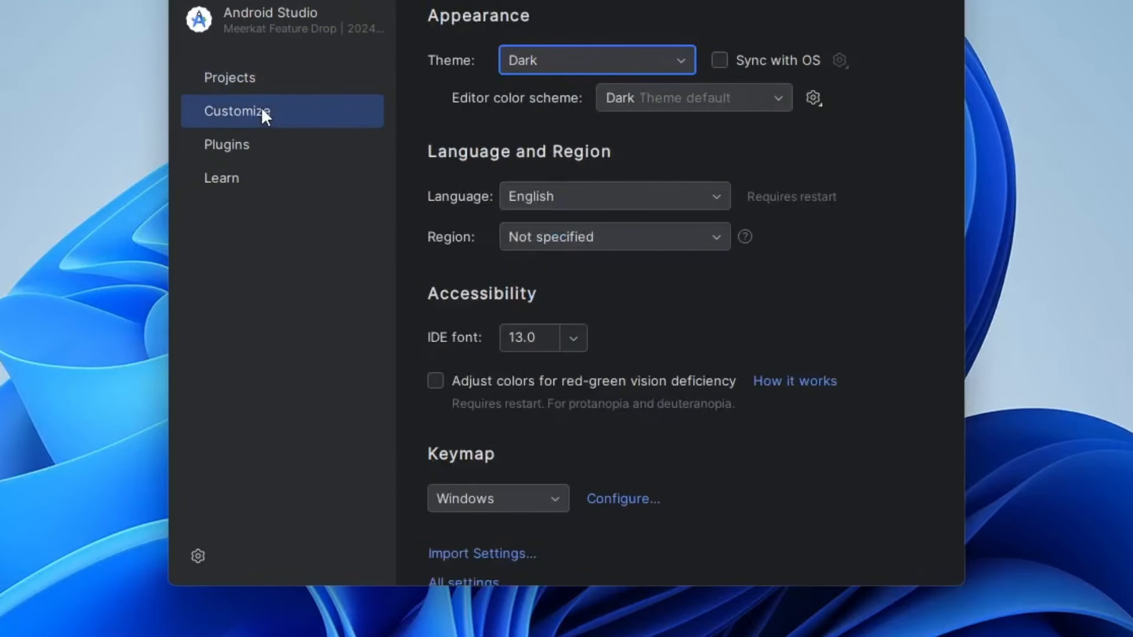
click(561, 64)
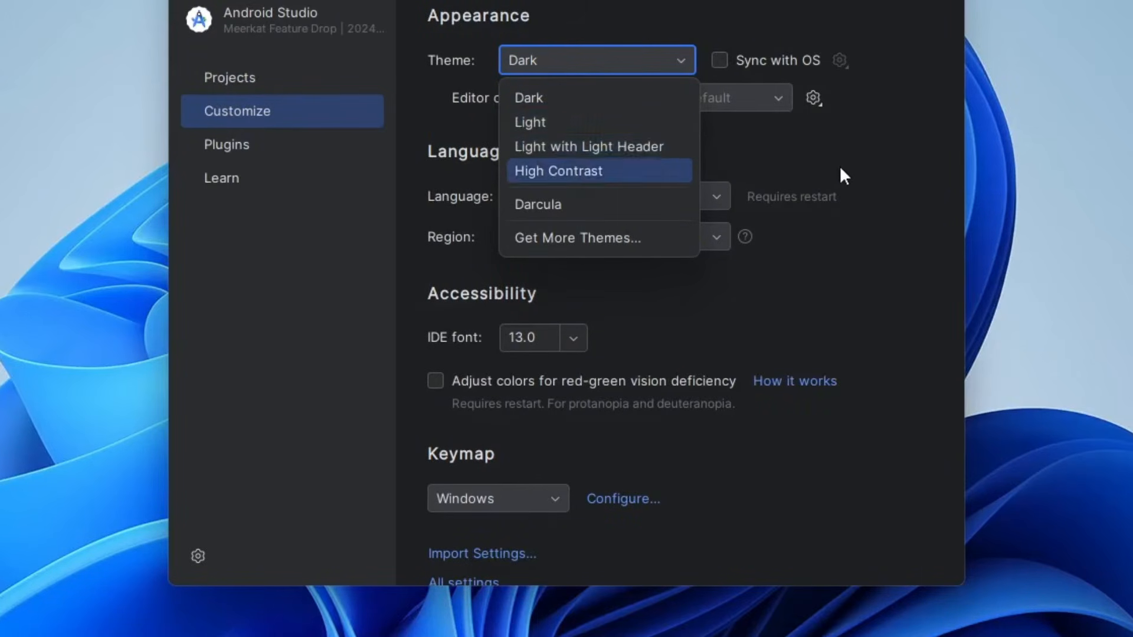
click(774, 177)
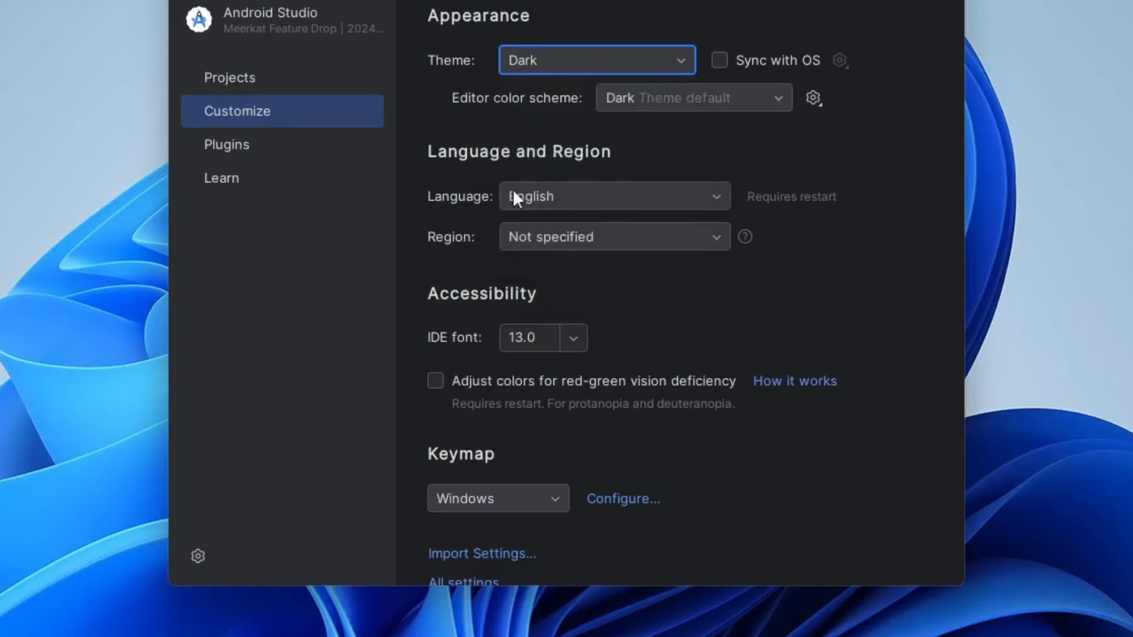
- Examine the available language and region choices in the Customize settings, keeping English and Not specified
click(576, 201)
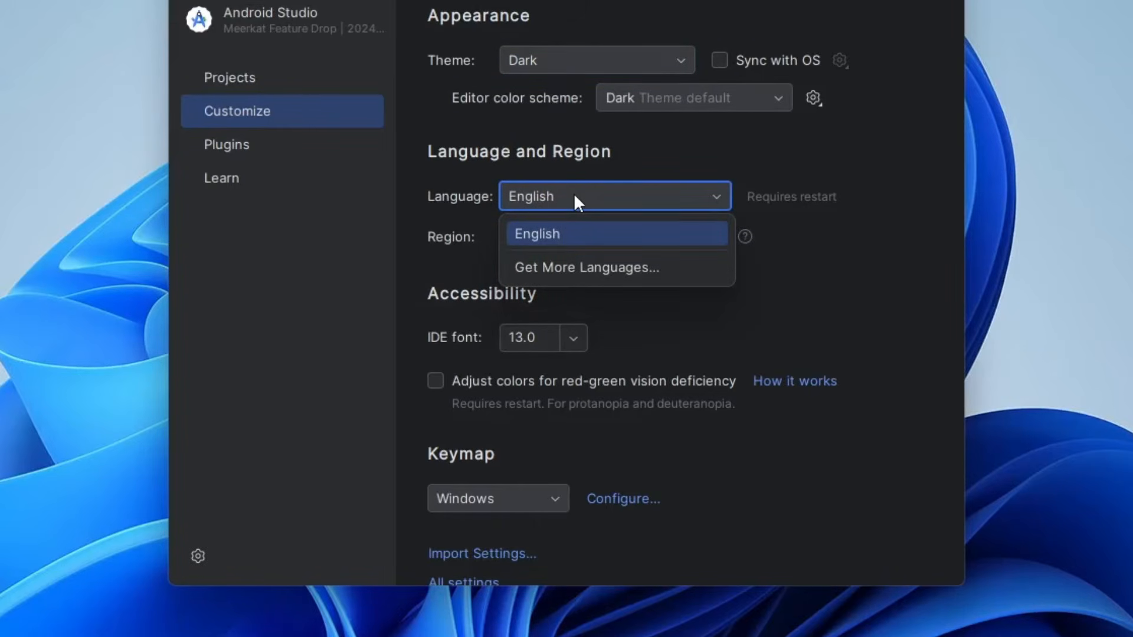
click(575, 198)
click(564, 238)
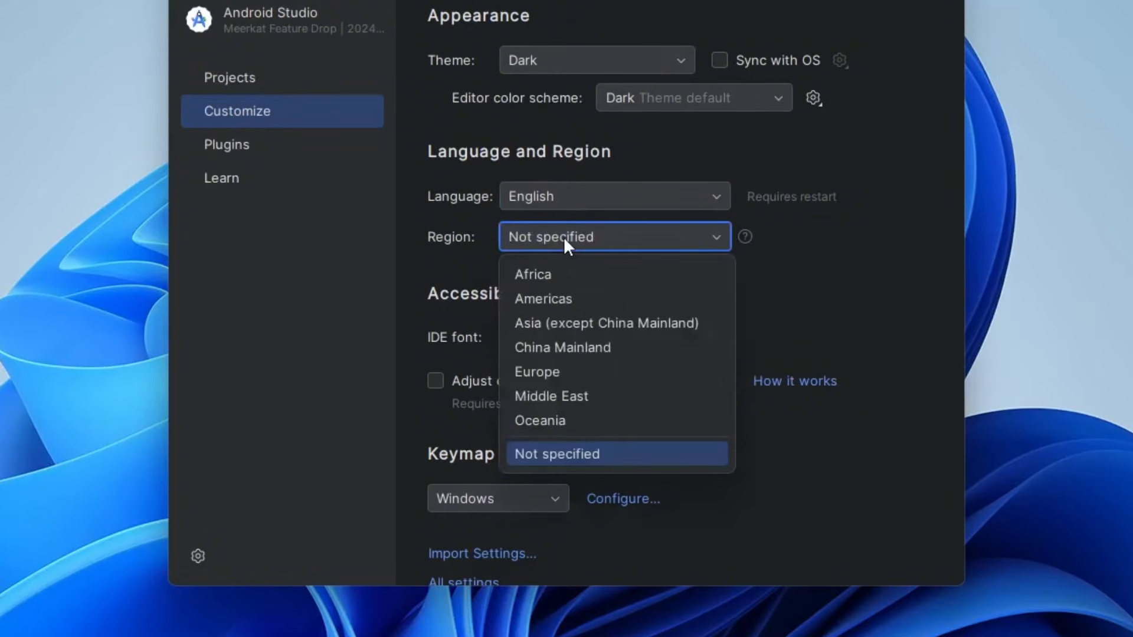
click(565, 237)
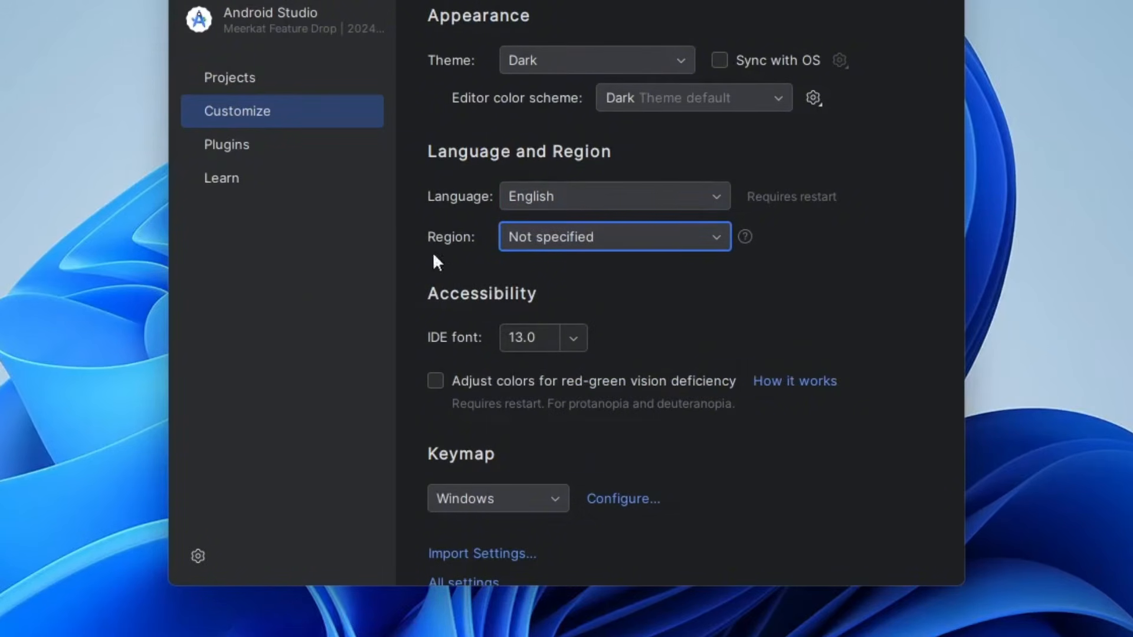
- Start a new project, look through the Wear OS, Television and Automotive templates, and choose the Phone and Tablet Empty Activity template
click(282, 75)
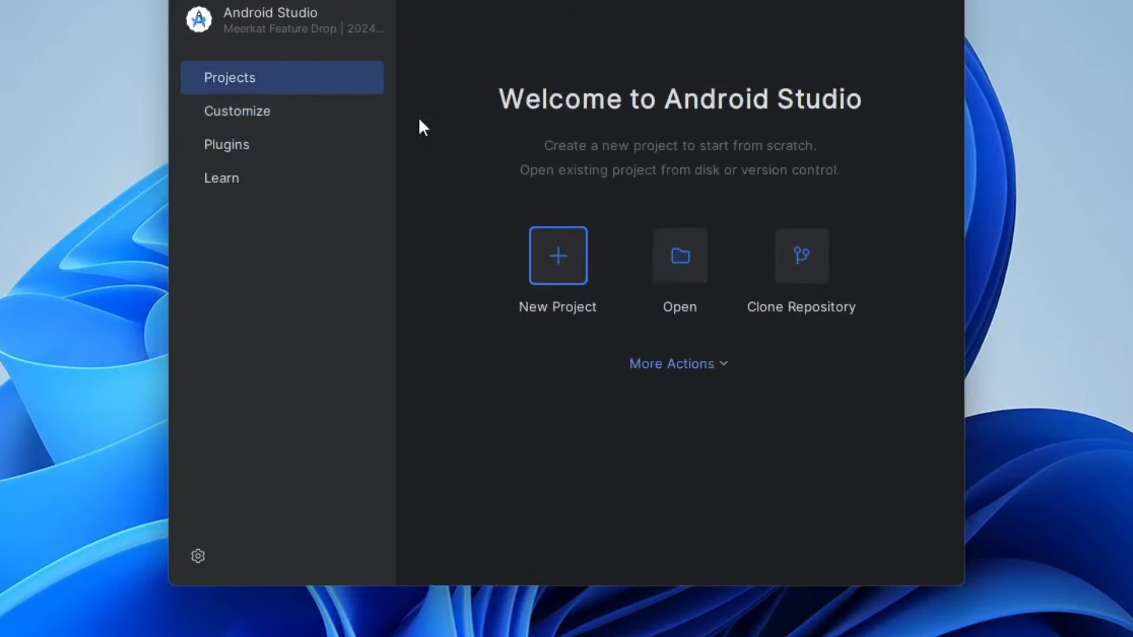
click(543, 251)
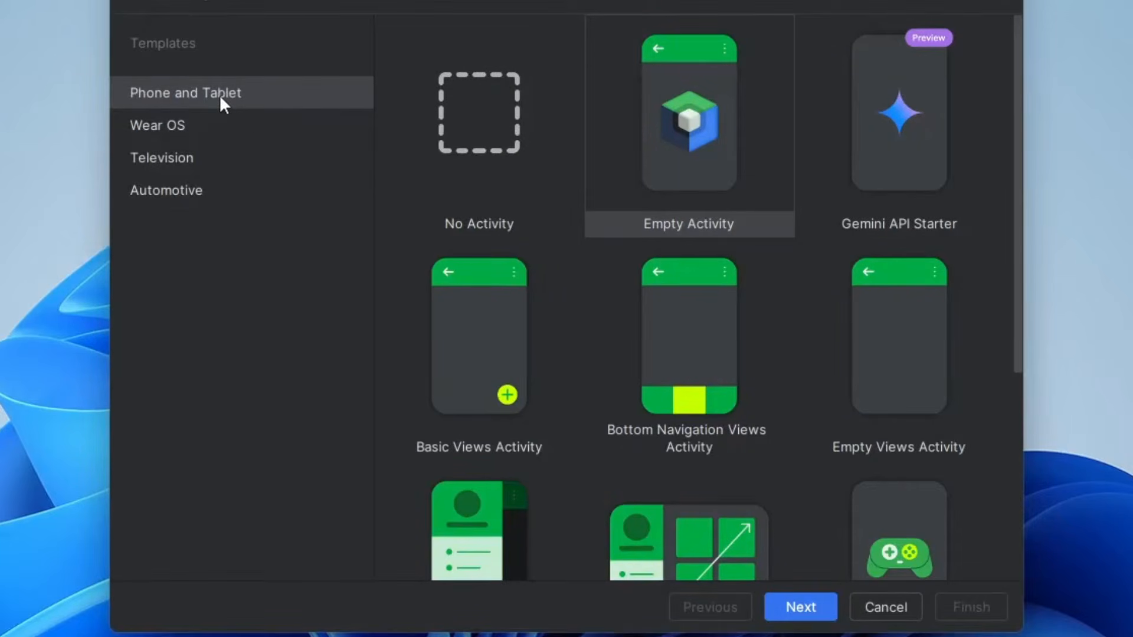
click(216, 118)
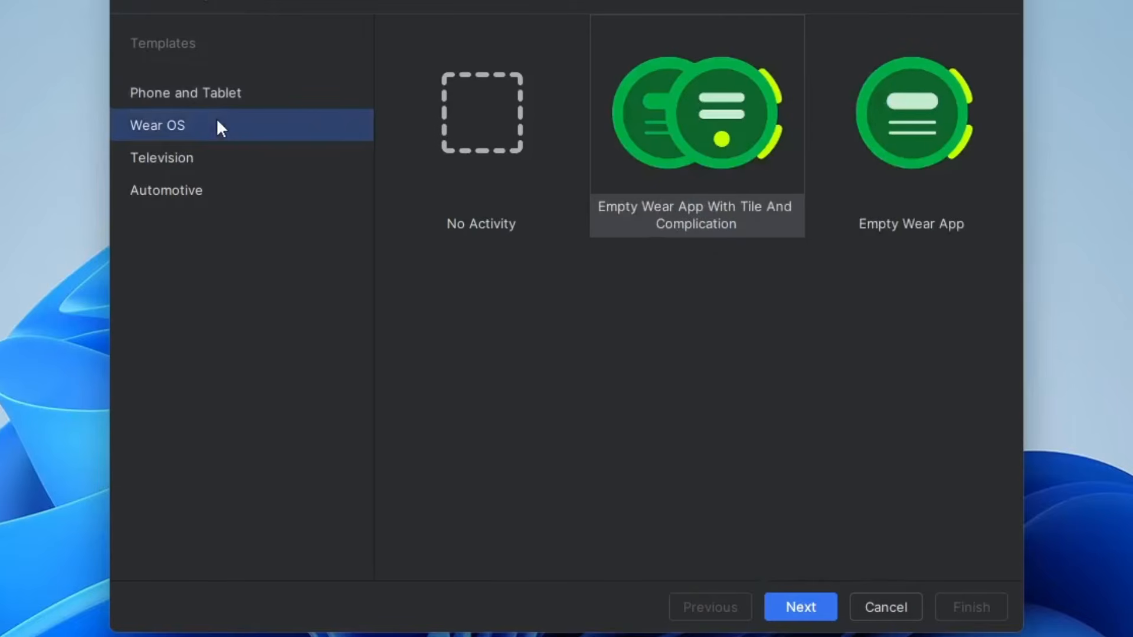
click(254, 160)
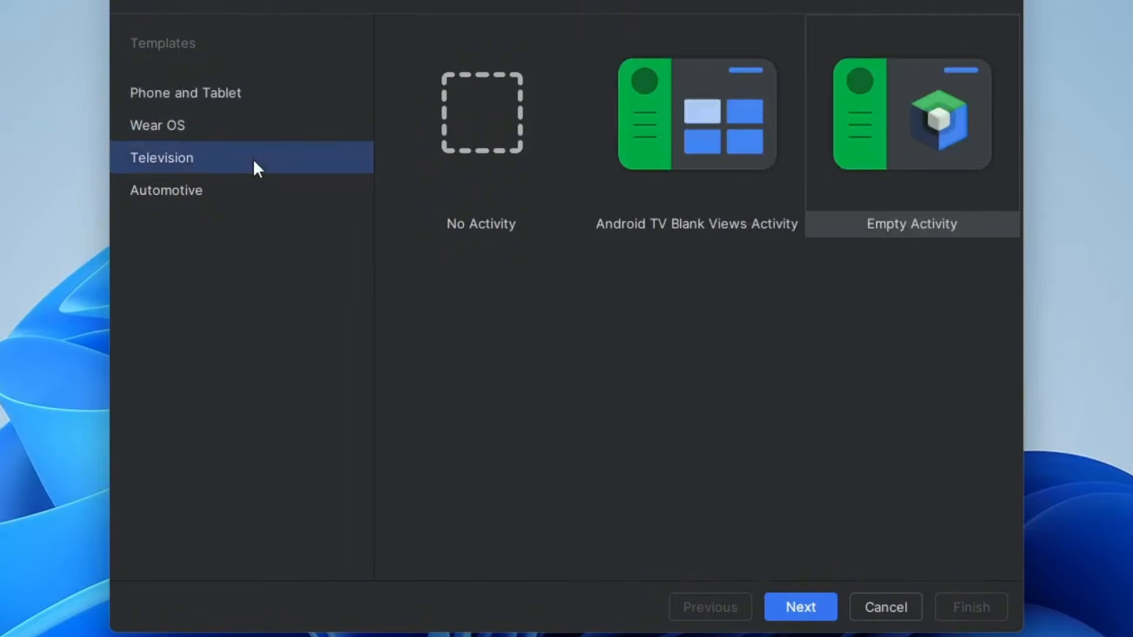
click(248, 196)
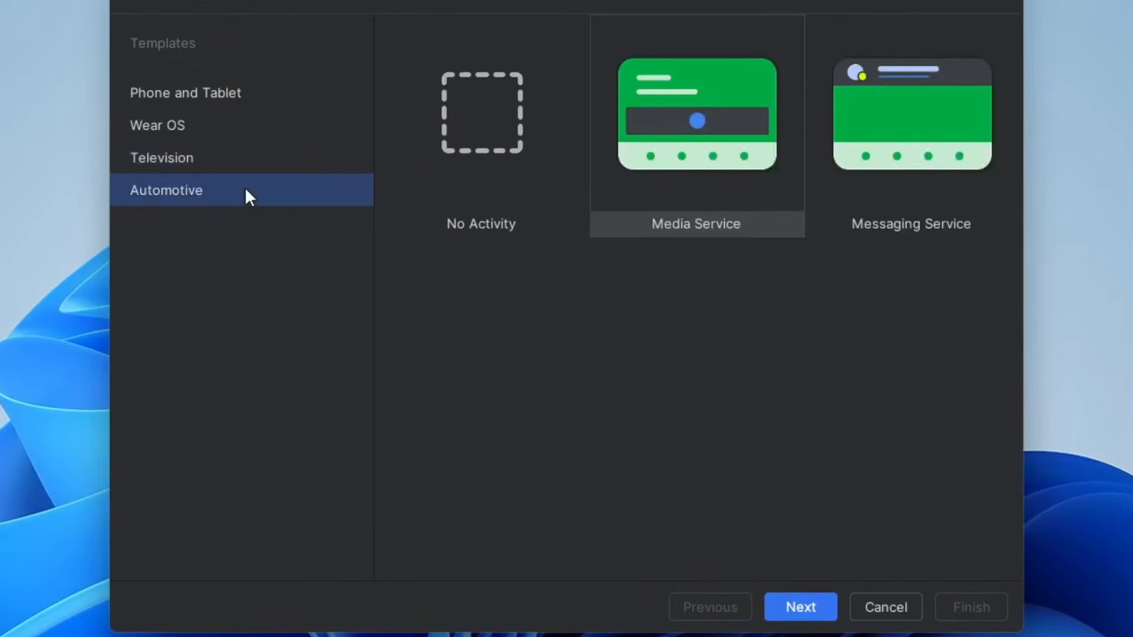
click(184, 93)
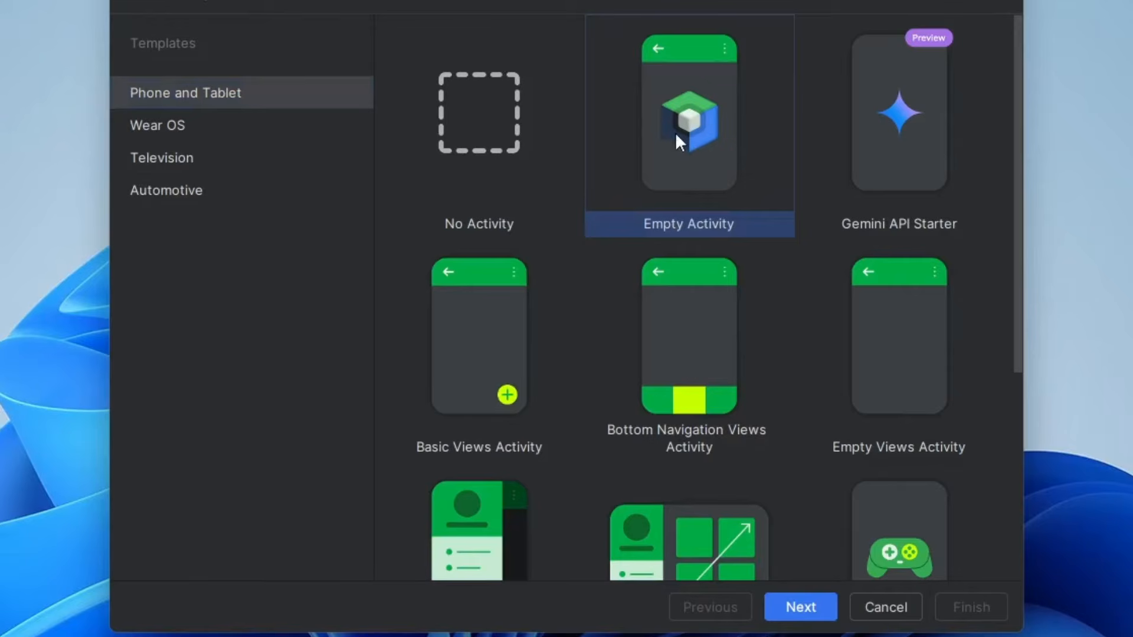
click(790, 602)
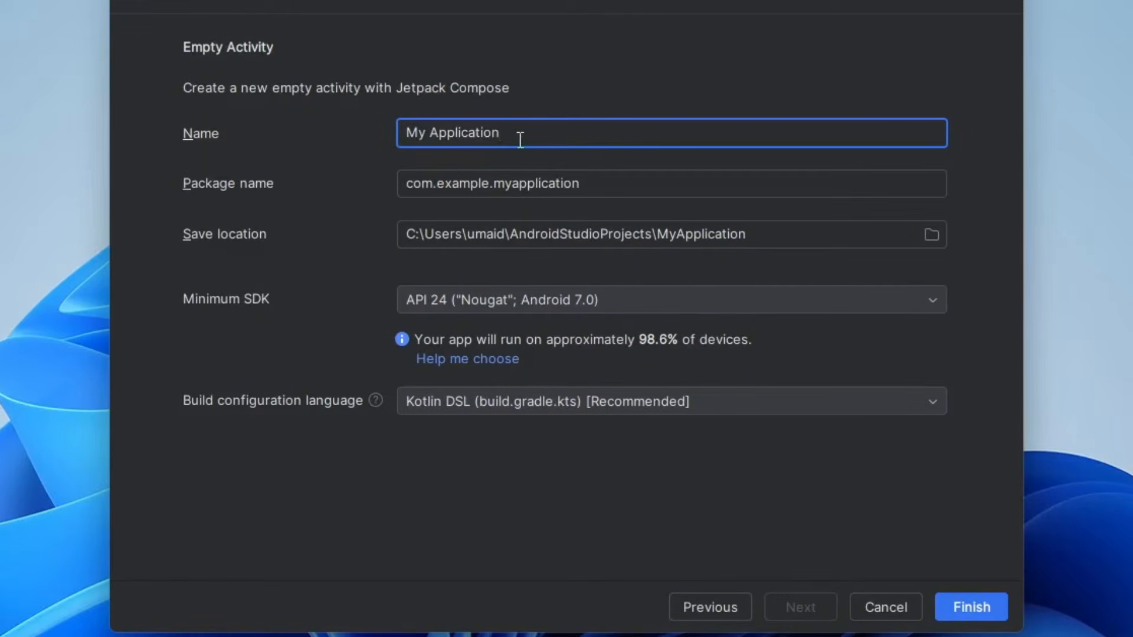
- Name the project My First Application and create it with the default package, save location, minimum SDK and build language
drag(501, 132, 382, 134)
text(M)
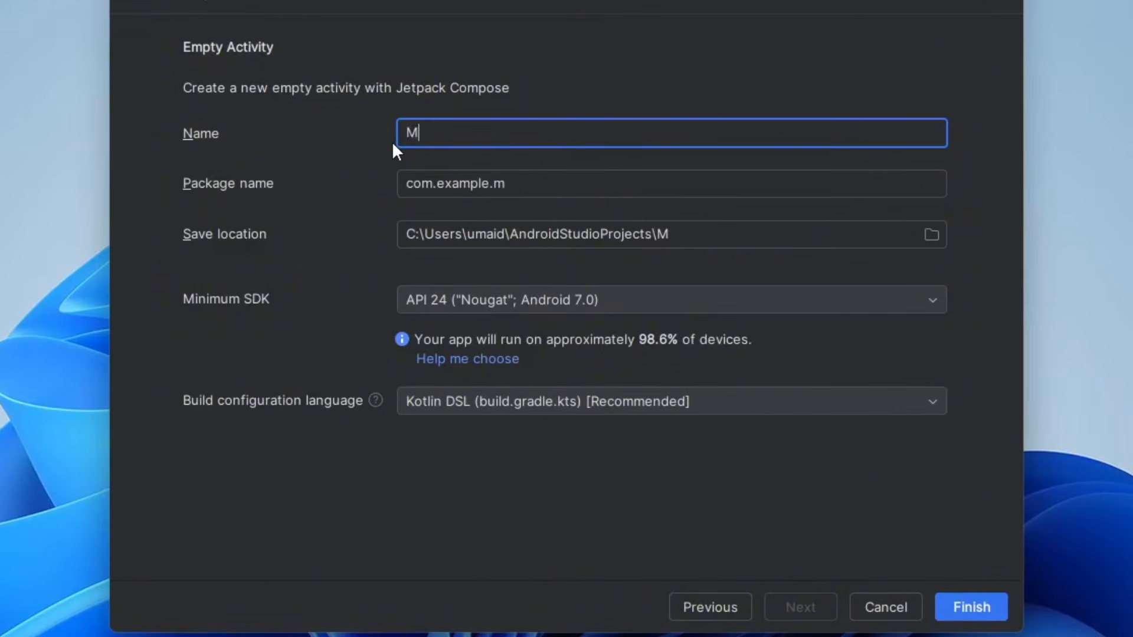
text(y First Application)
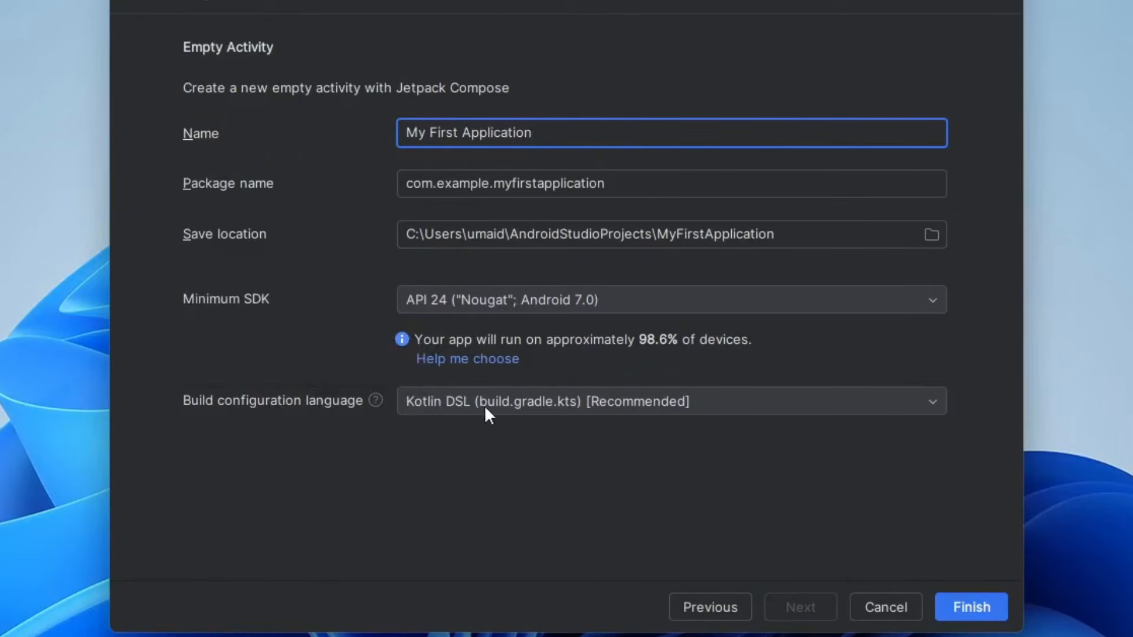
click(979, 618)
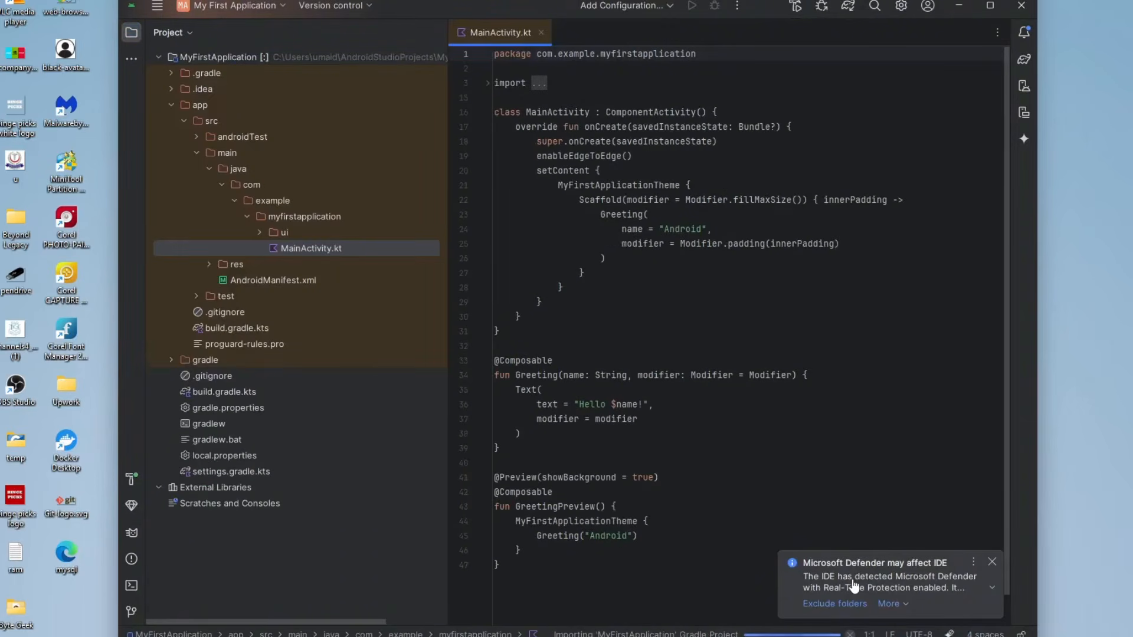
- Ignore the Microsoft Defender warning for this project and narrow the project file tree slightly
click(894, 605)
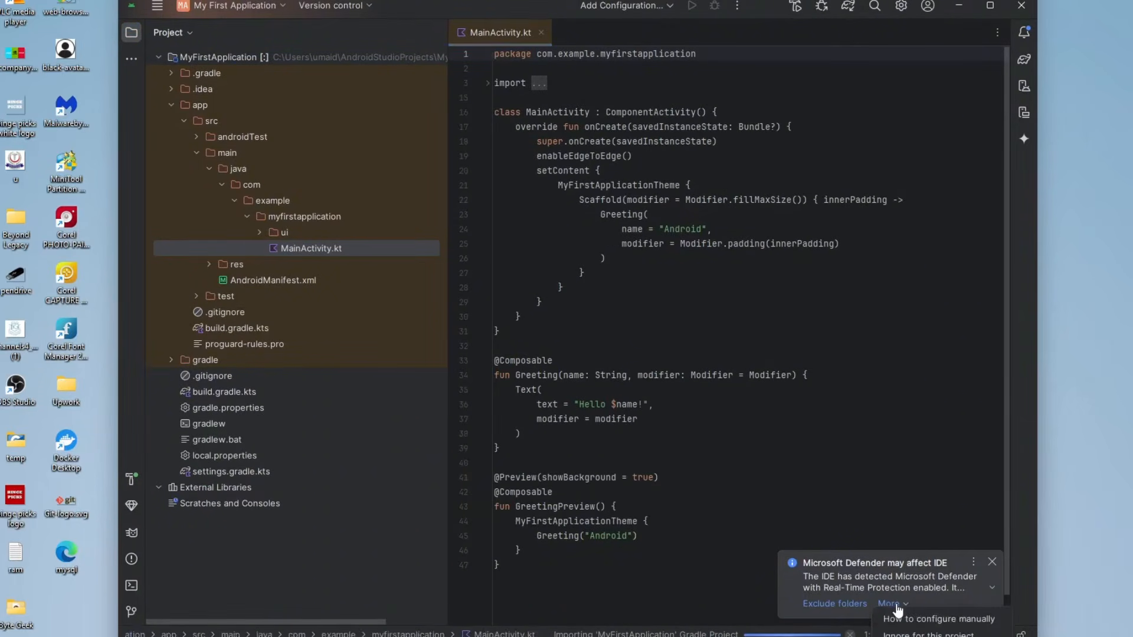
click(928, 634)
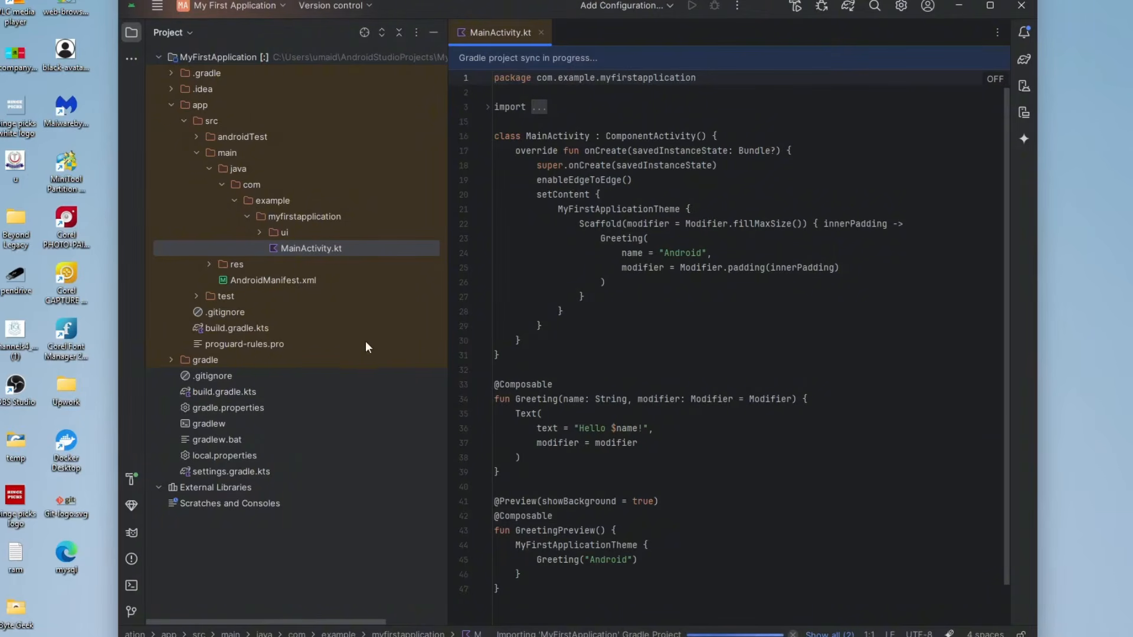
drag(448, 342, 407, 343)
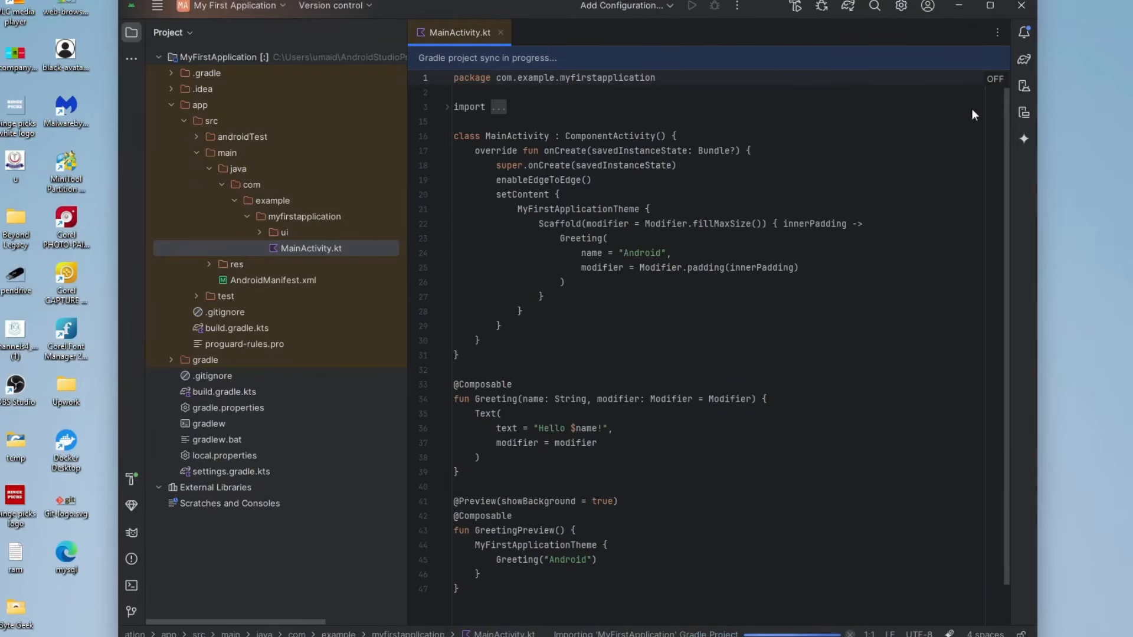
- Start creating a virtual device in Device Manager with the Phone form factor and the Pixel 9 Pro hardware profile
click(1023, 86)
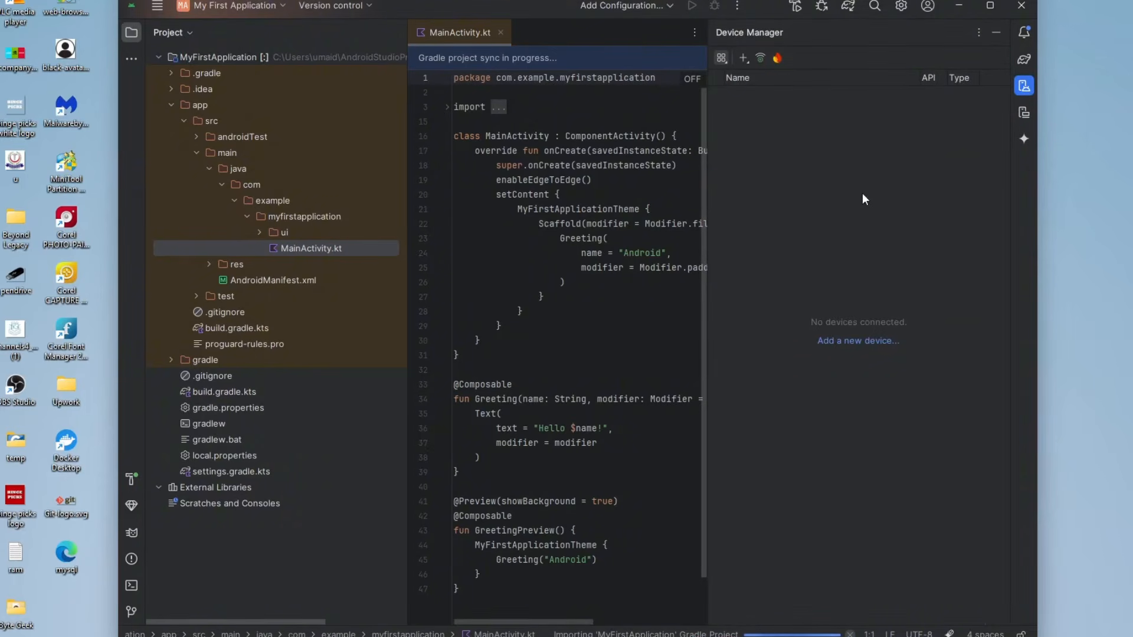
click(743, 58)
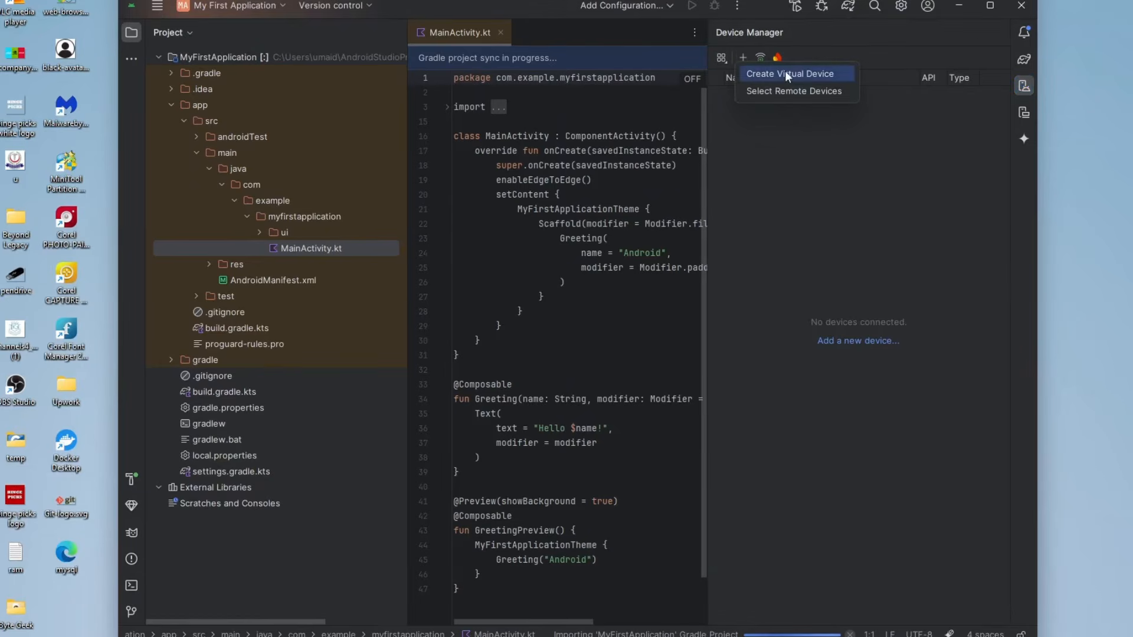
click(801, 73)
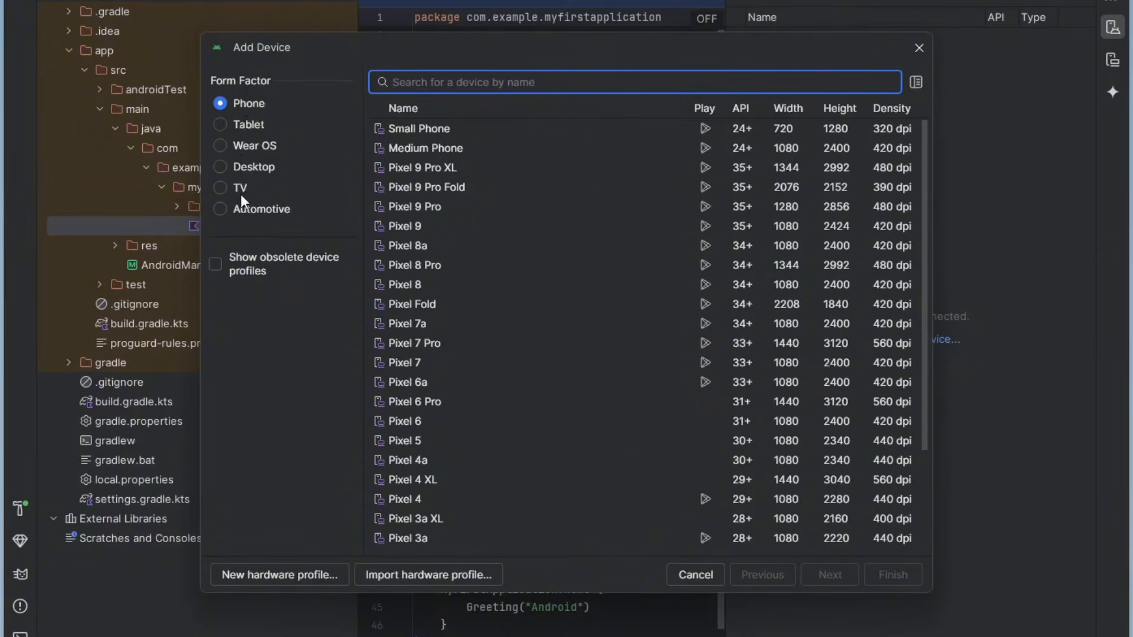
click(258, 102)
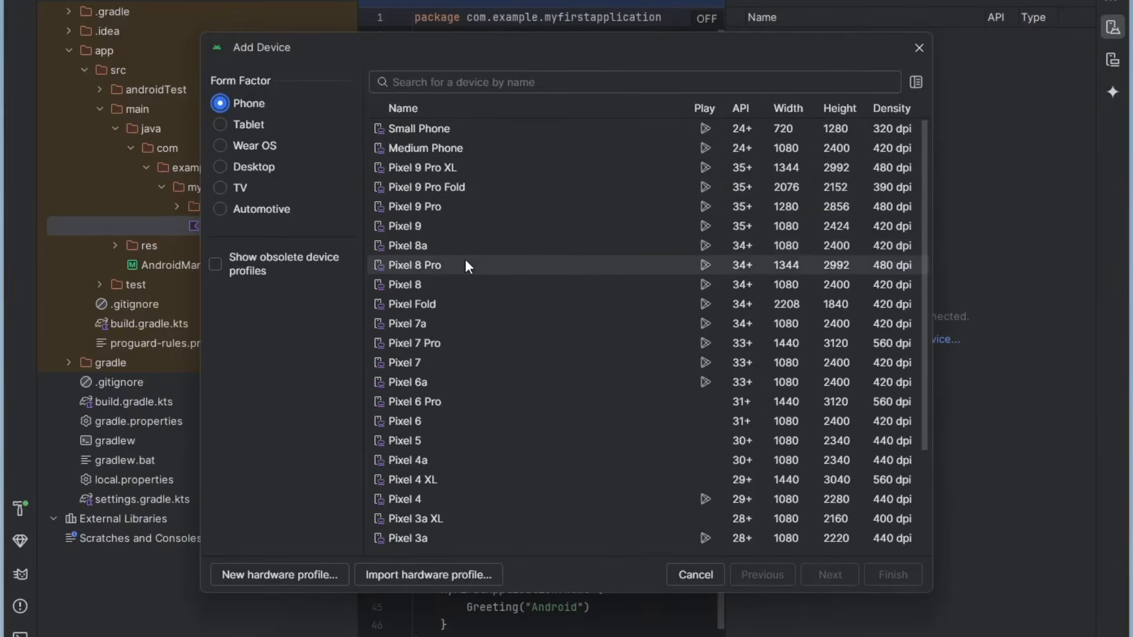
click(459, 212)
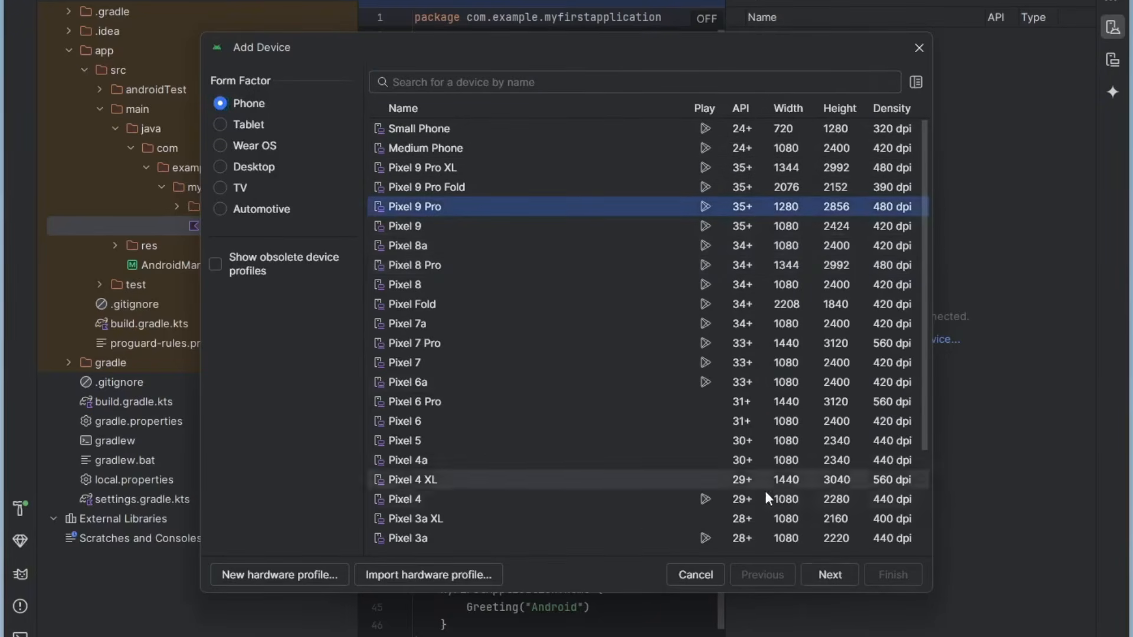
click(824, 574)
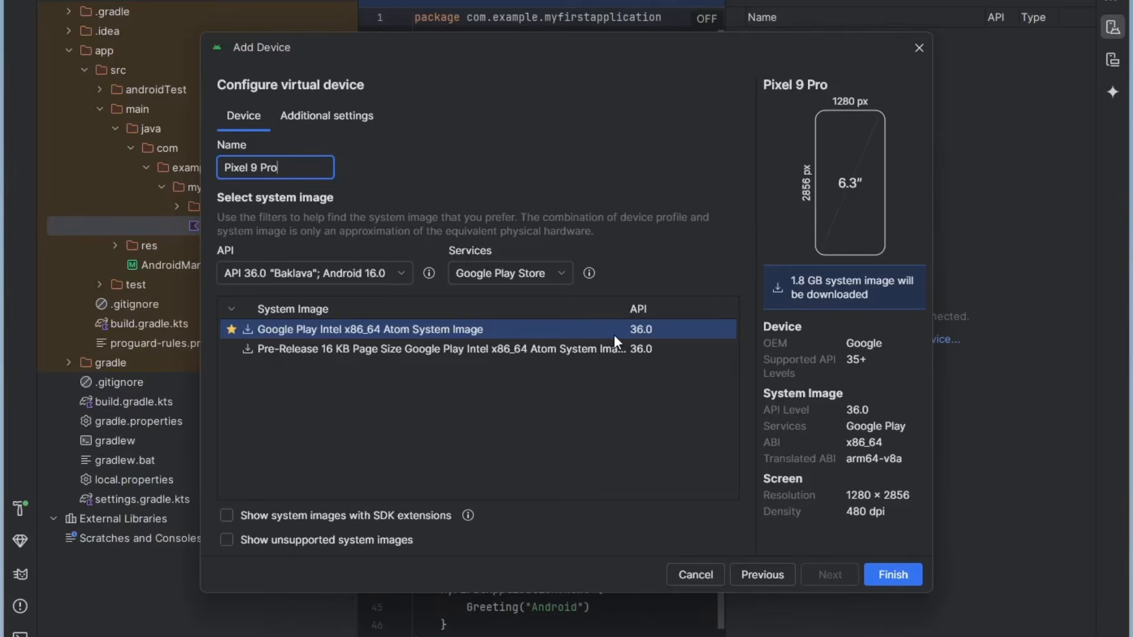
- Finish the Pixel 9 Pro virtual device by downloading the API 36.0 Google Play Intel x86_64 Atom System Image
click(900, 582)
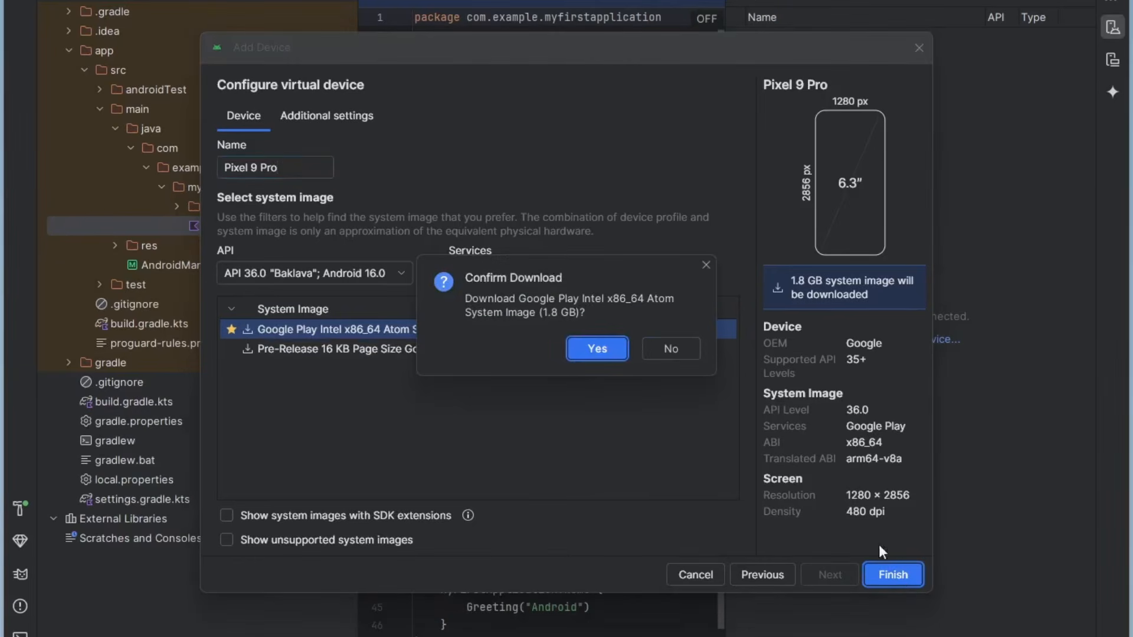
click(595, 348)
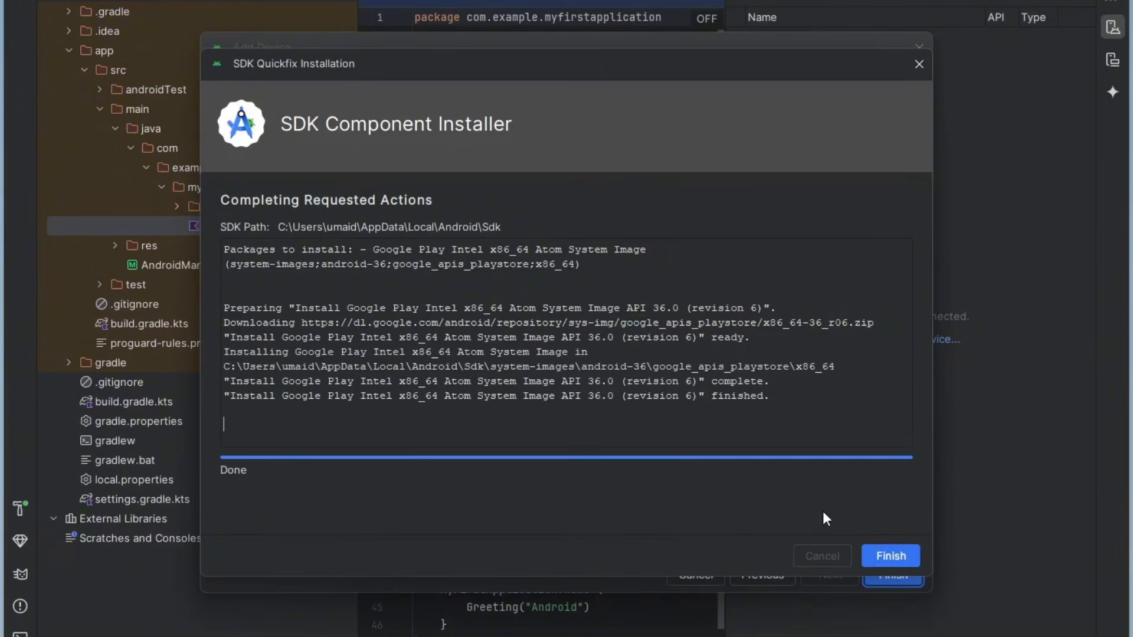
click(898, 558)
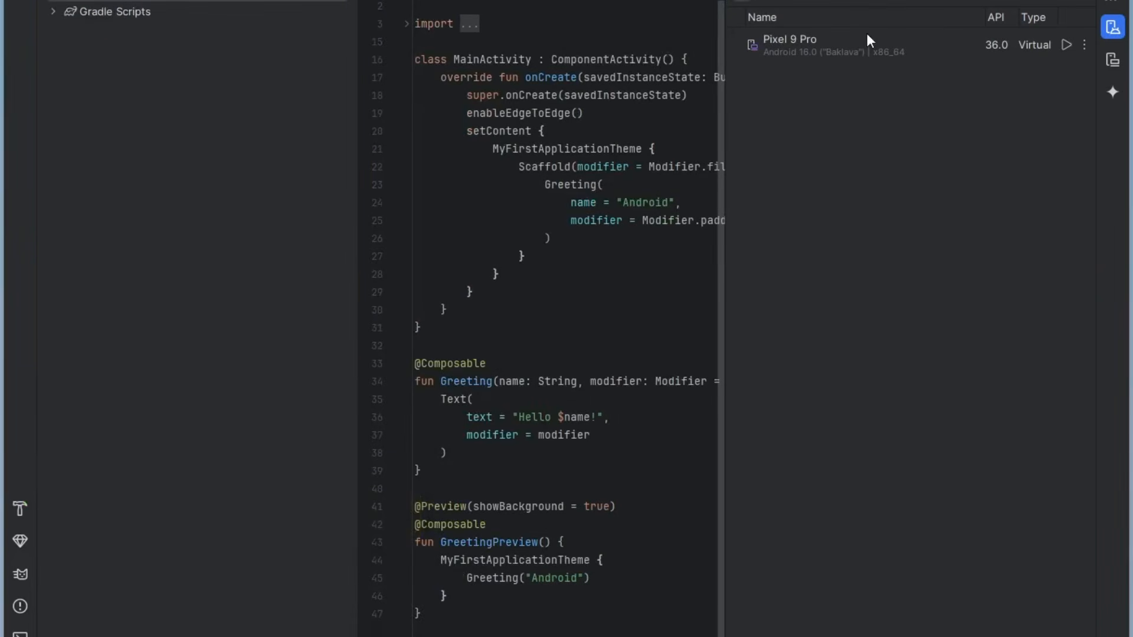
- Launch the Pixel 9 Pro virtual device from Device Manager and run the app on it
click(860, 51)
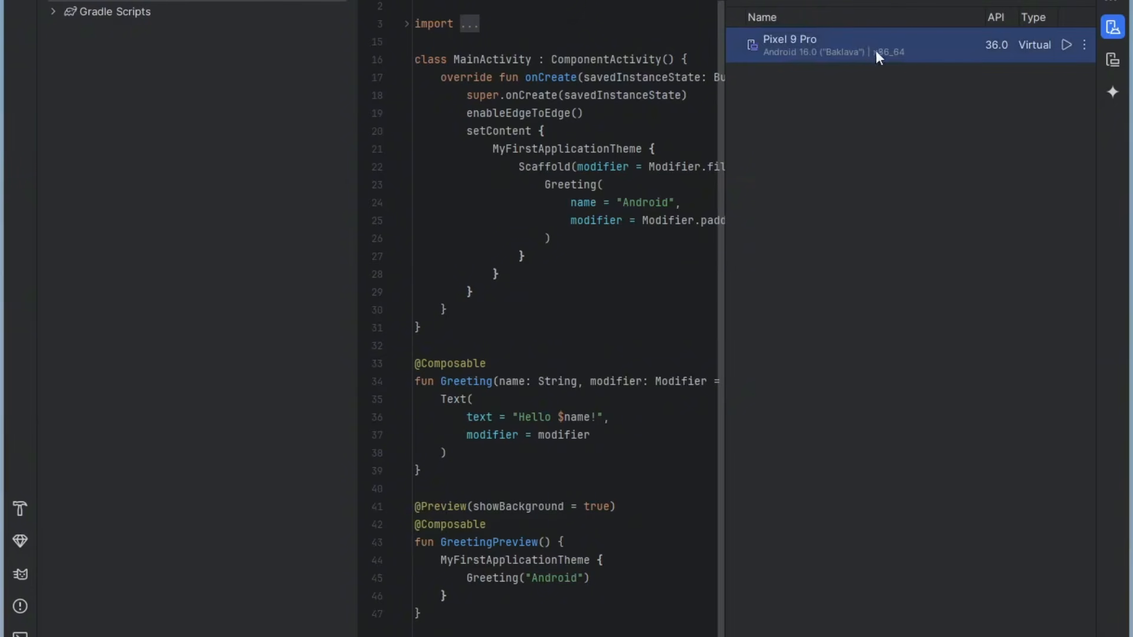
click(1113, 28)
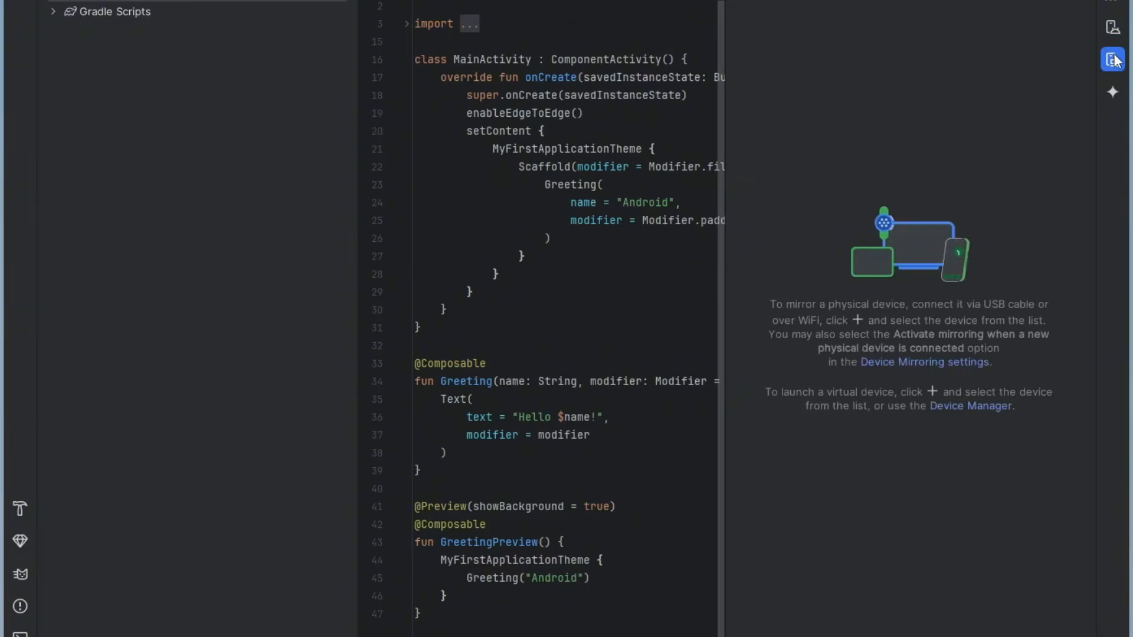
click(1115, 30)
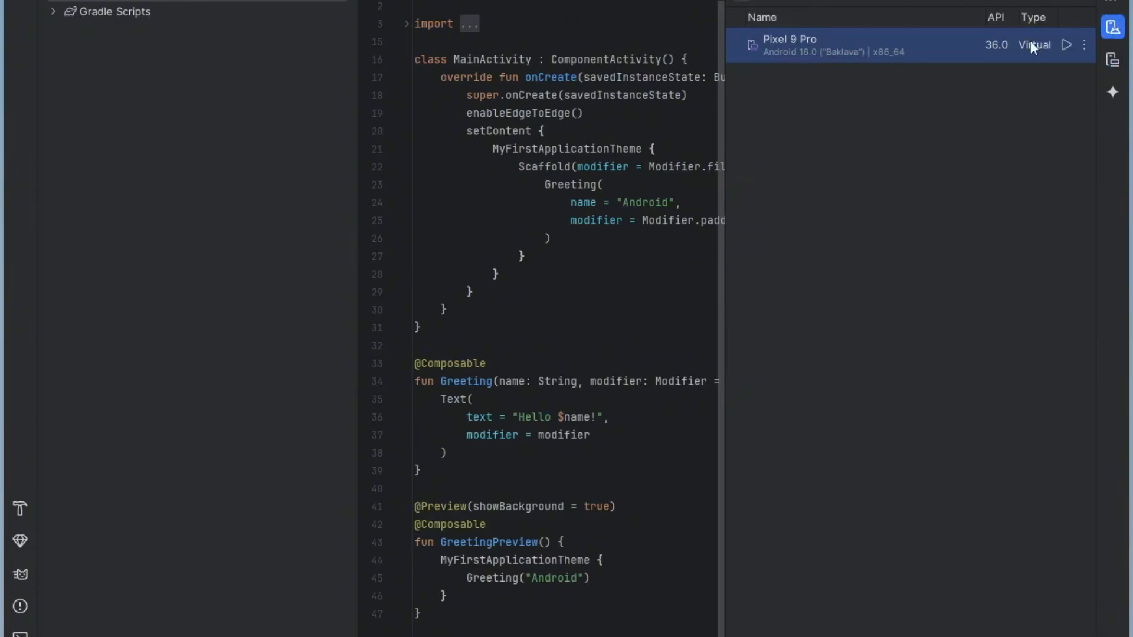
click(1063, 44)
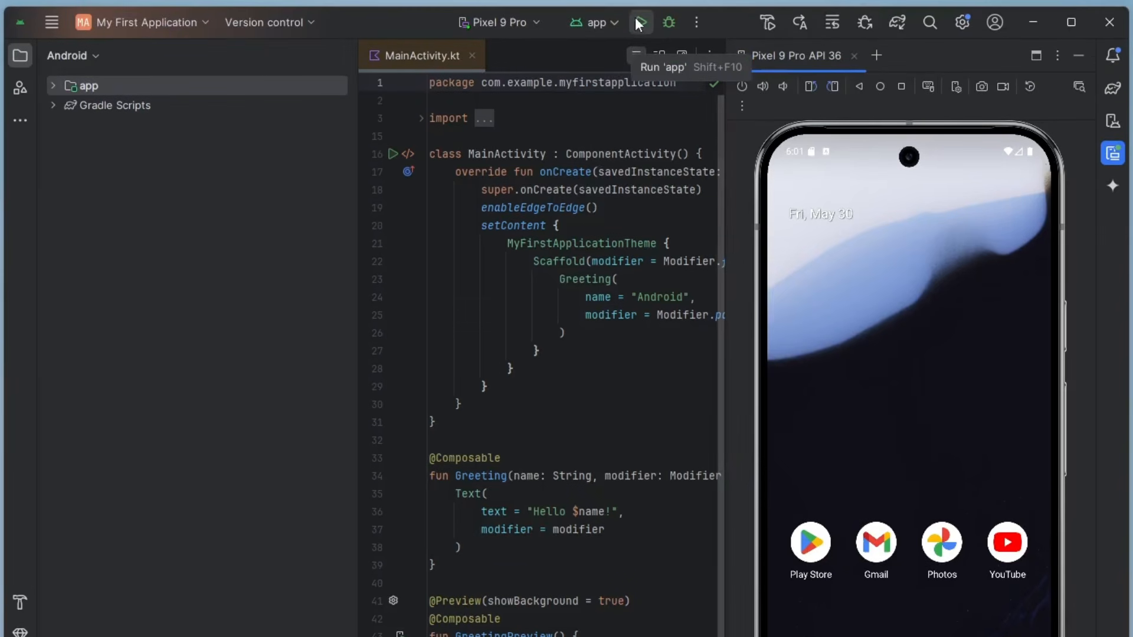
click(638, 22)
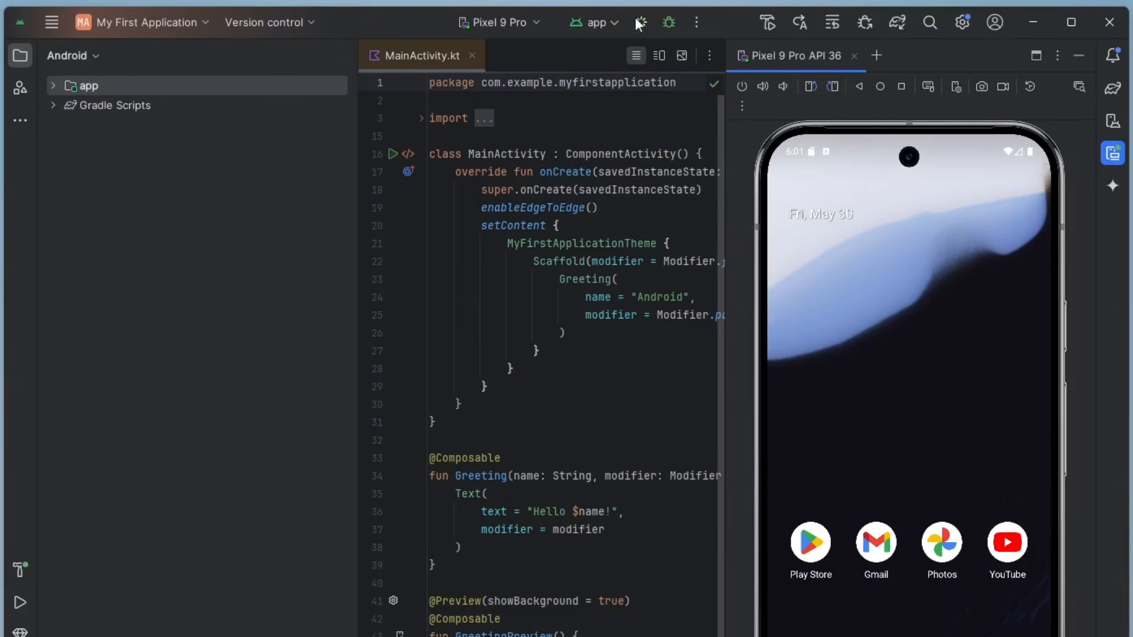
mouse_move(662, 157)
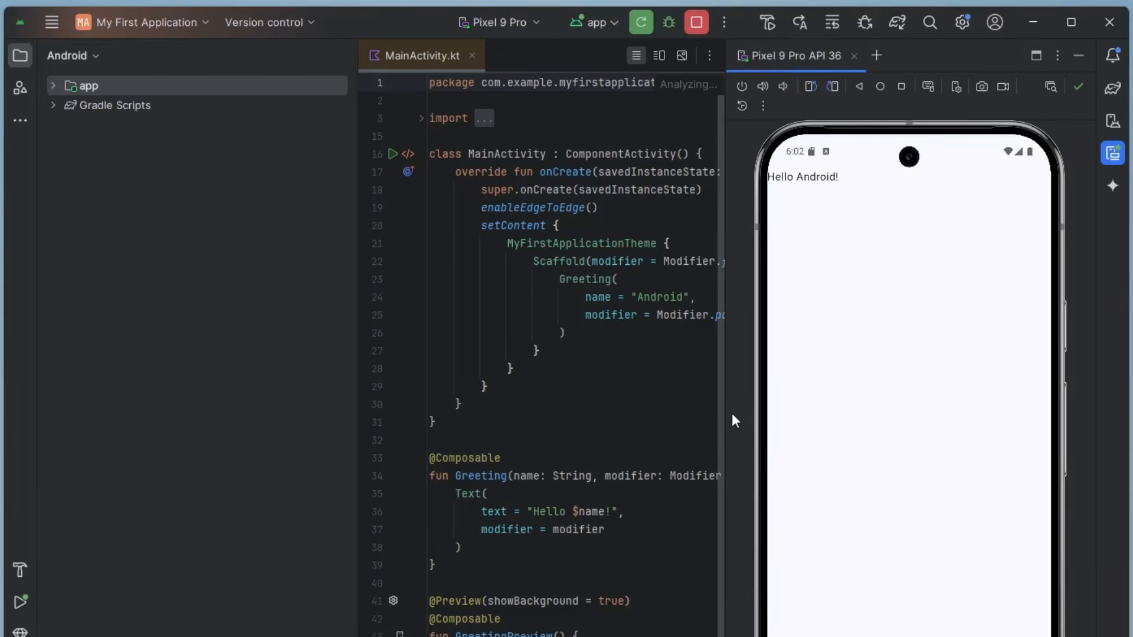
- Leave the running app on the emulated phone, open the all-apps list and relaunch My First Application
drag(827, 636, 826, 596)
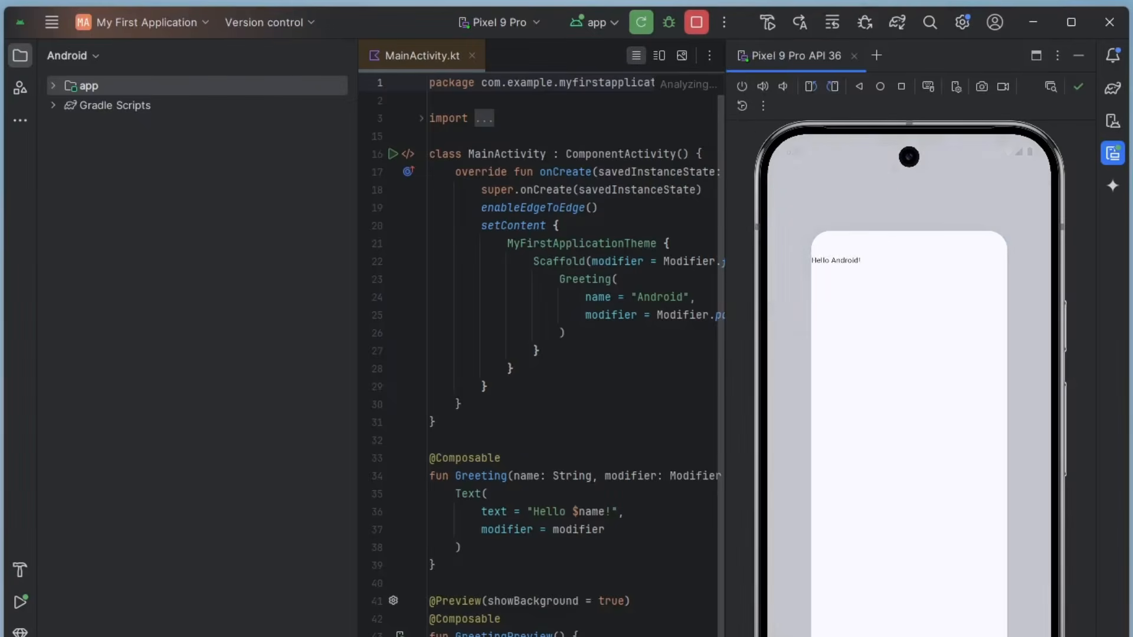
drag(909, 636, 909, 596)
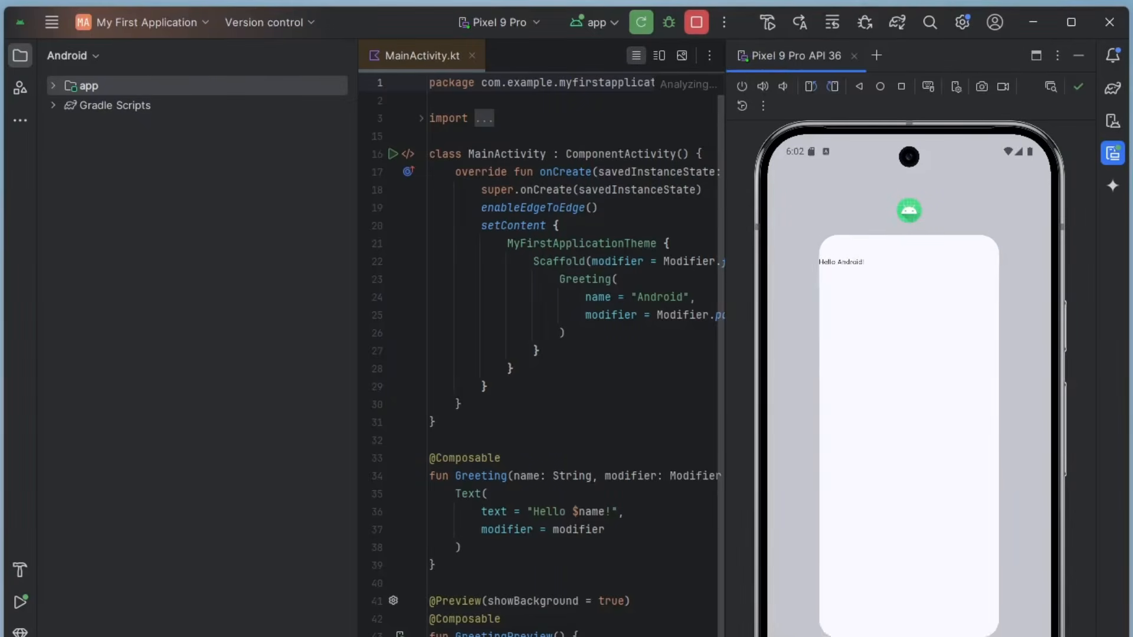
drag(926, 460, 926, 296)
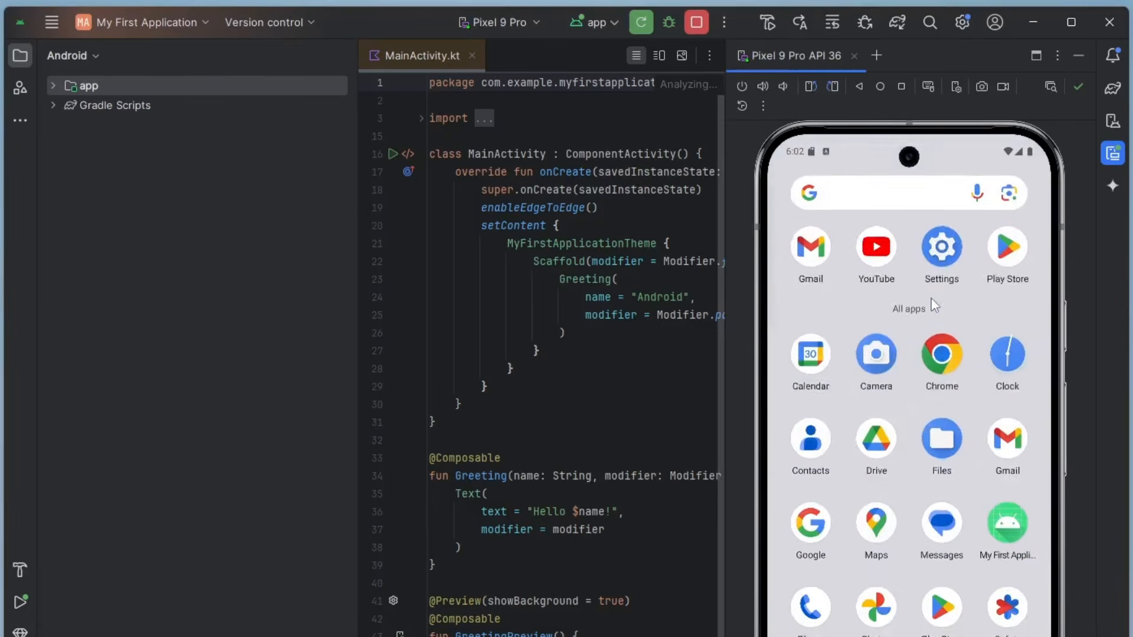
click(1002, 533)
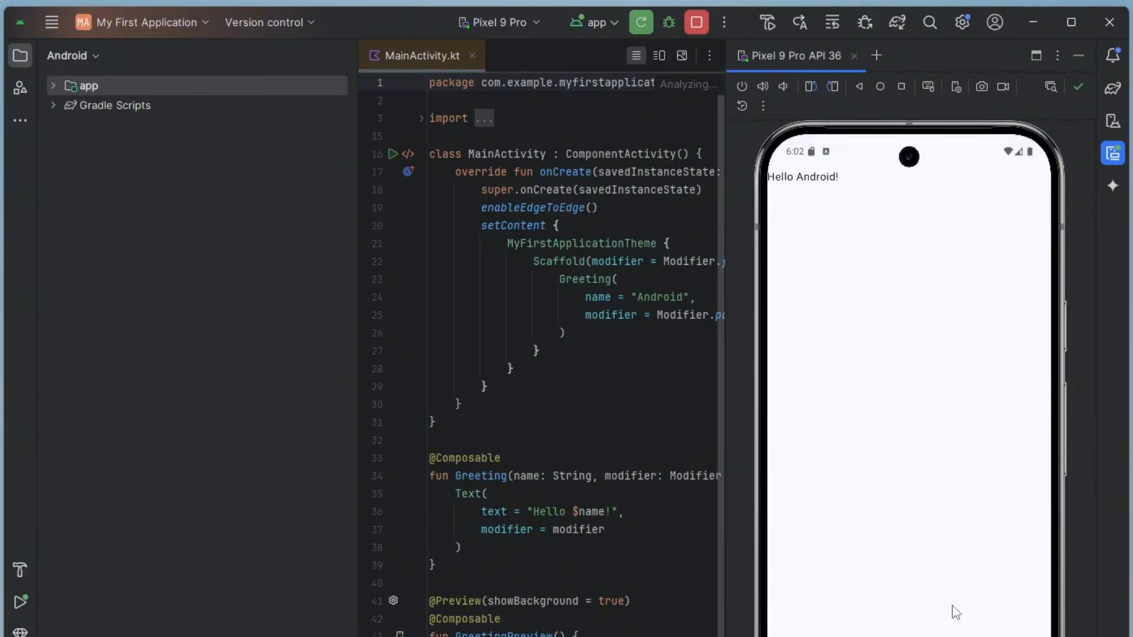
- Return the emulated phone to its home screen and close Android Studio
drag(890, 636, 890, 558)
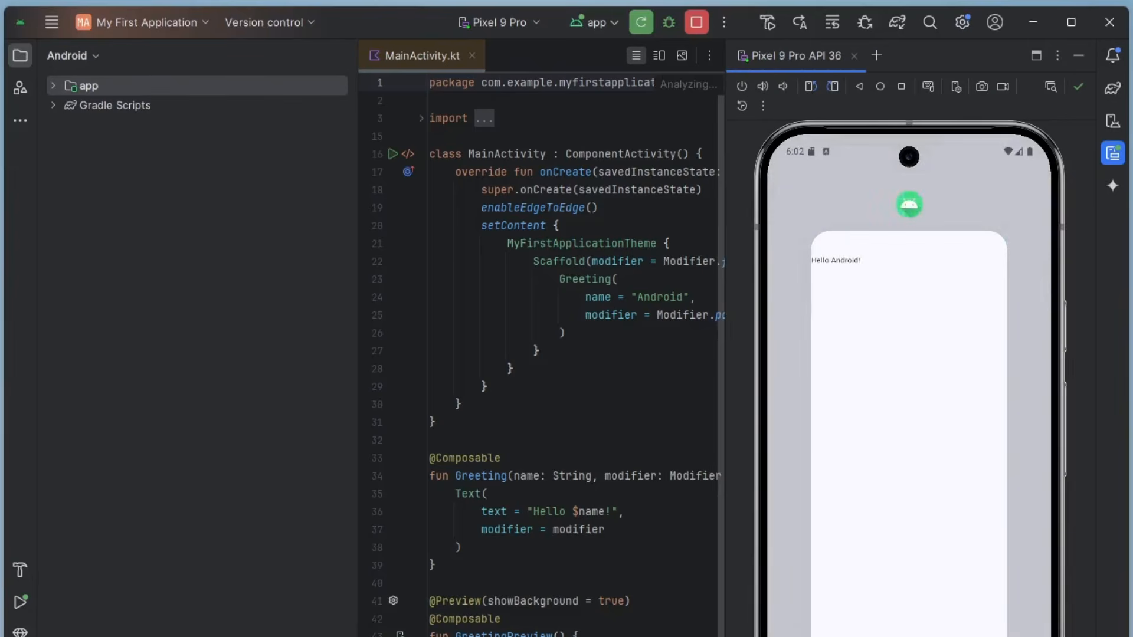
drag(890, 636, 891, 591)
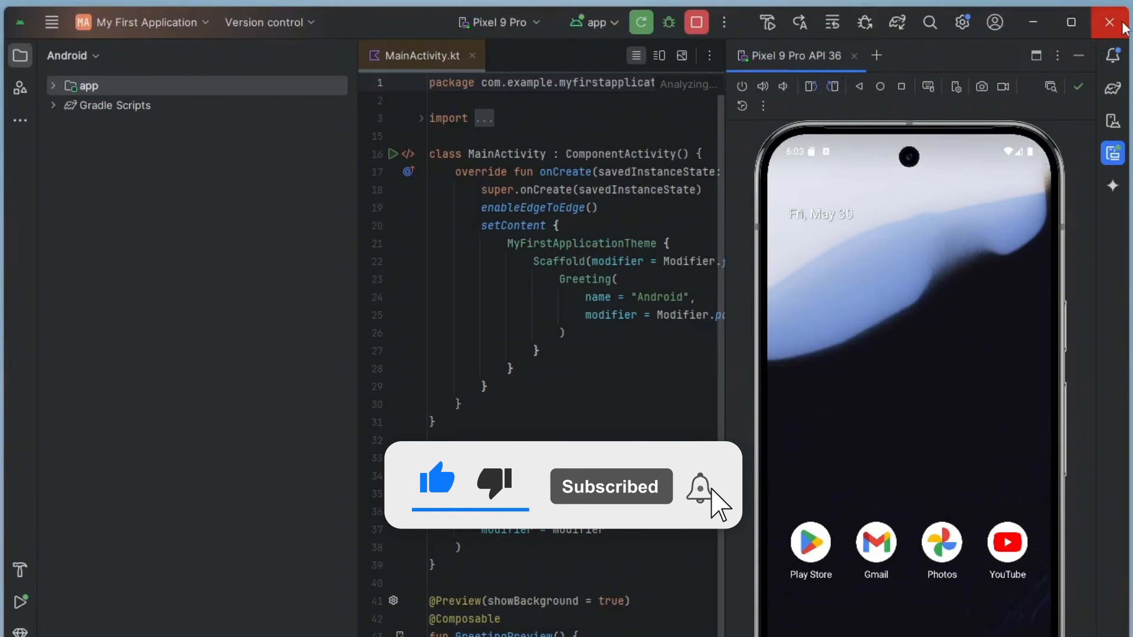
click(1123, 25)
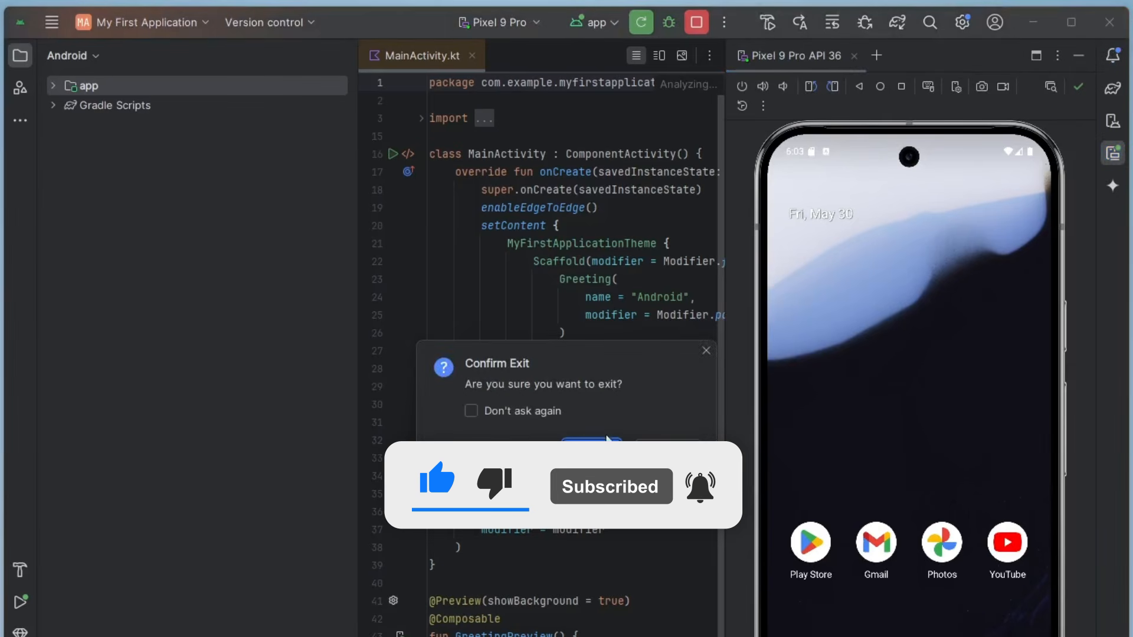